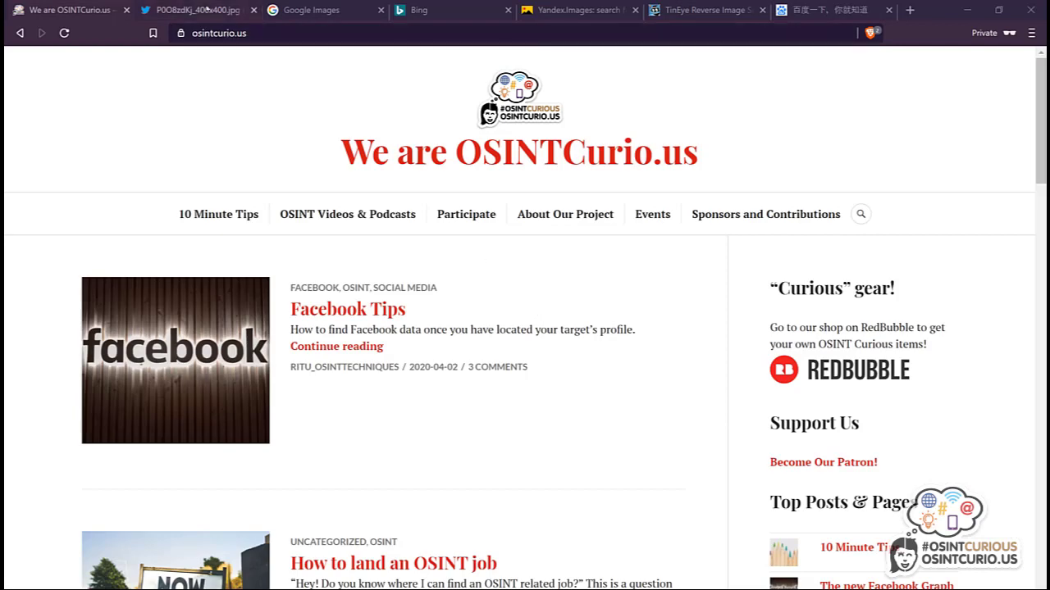
Step: Copy the address of the statue image P0O8zdKj_400x400.jpg and run a Google reverse image search with it
left_click(197, 10)
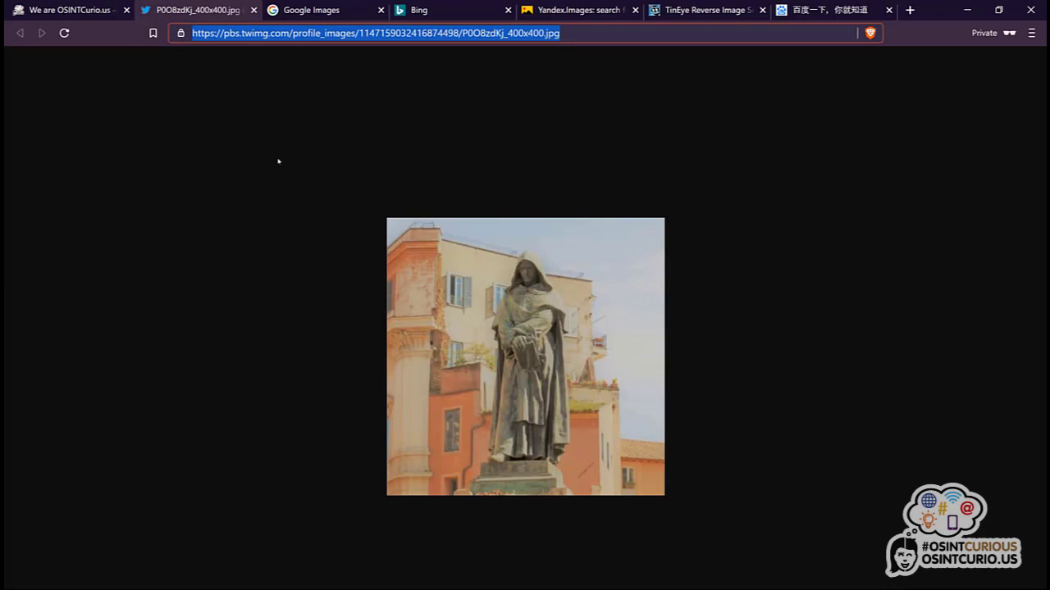
triple_click(594, 36)
left_click(328, 11)
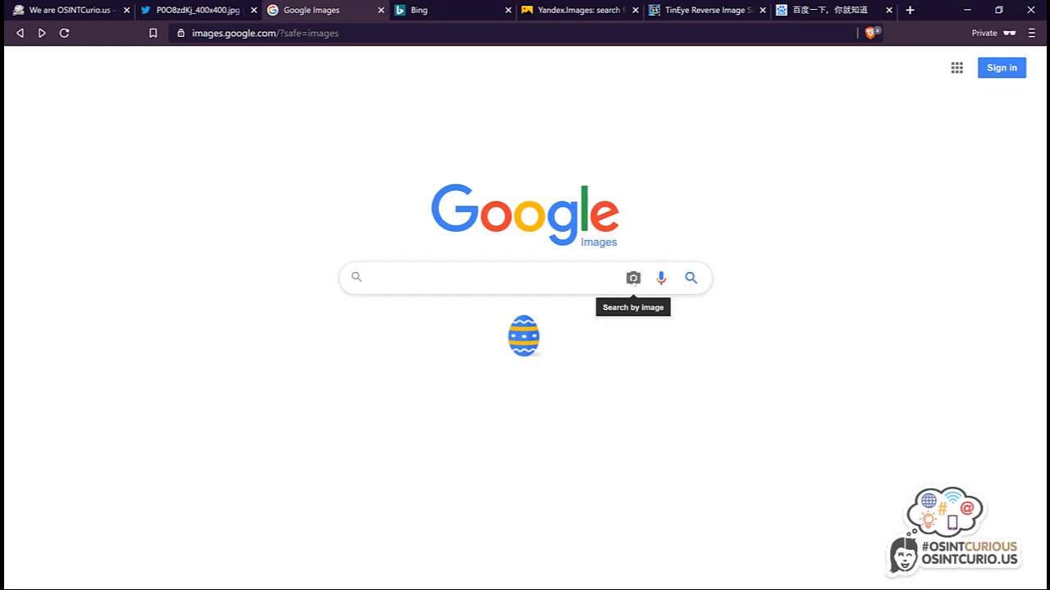
left_click(632, 278)
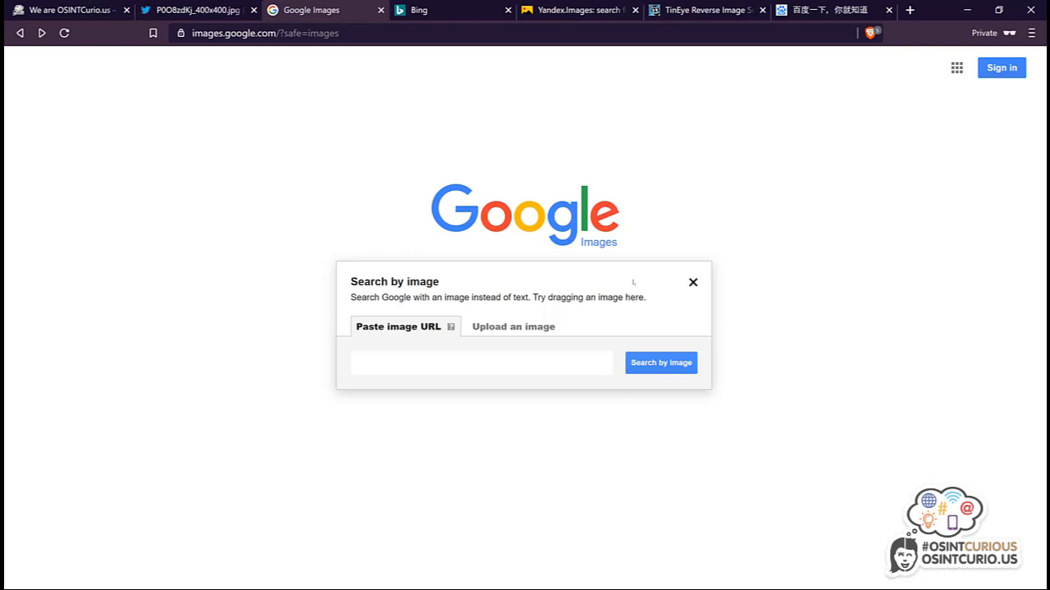
key("ctrl+v")
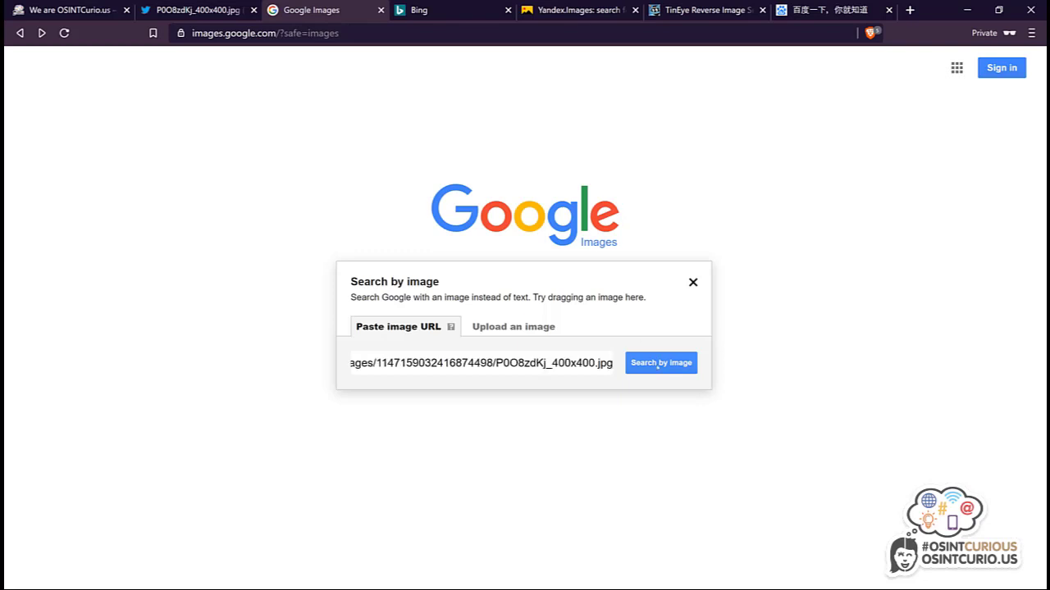
left_click(657, 364)
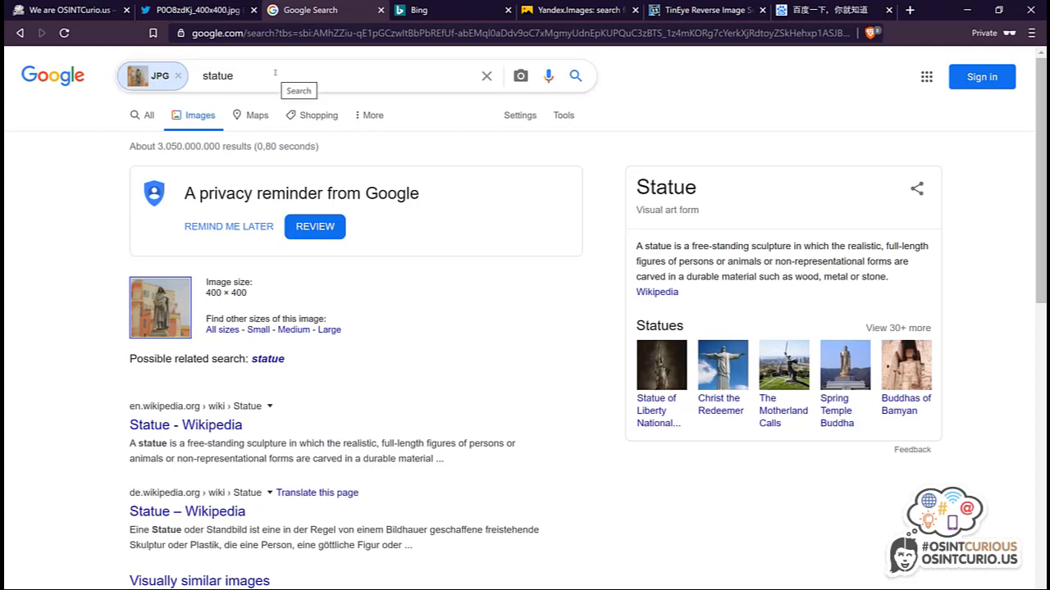
Step: Examine Google's suggested keyword, the visually similar images and the pages that include matching images for the statue picture
left_click_drag(276, 73, 202, 75)
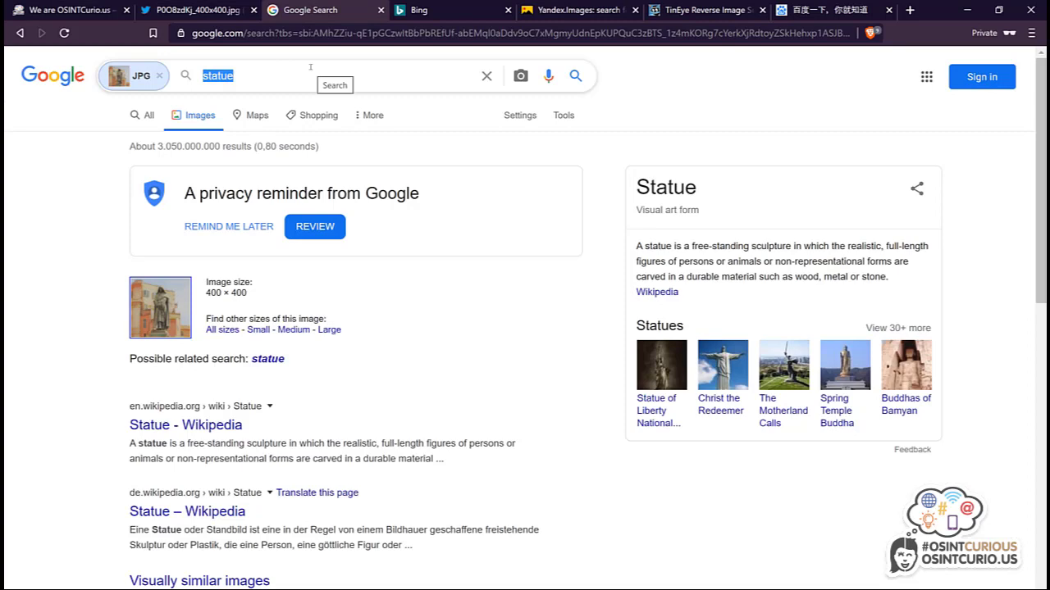
scroll(467, 383, "down", 2)
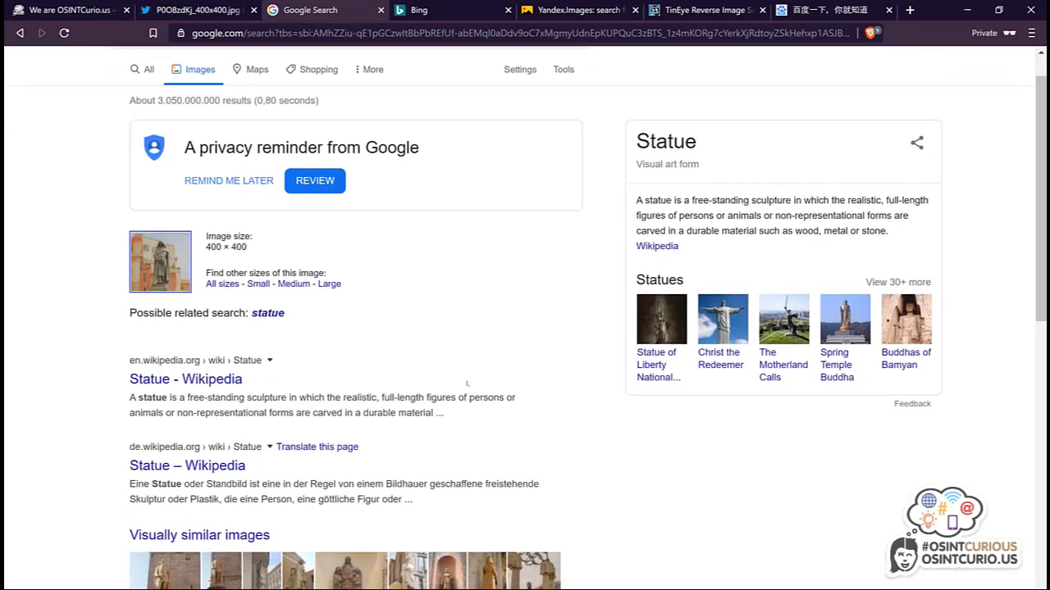
scroll(467, 383, "down", 1)
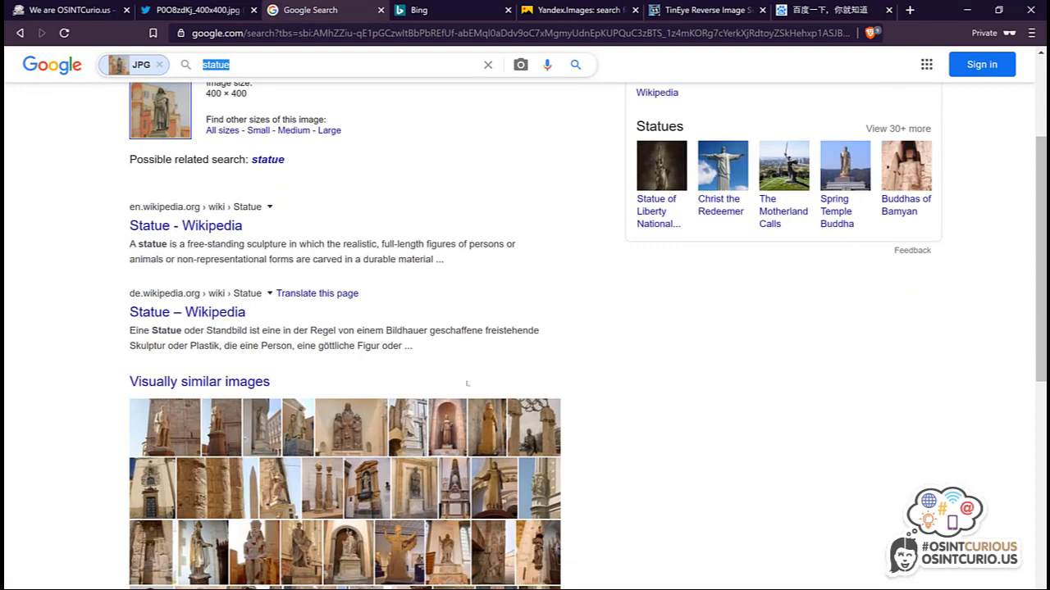
scroll(467, 383, "down", 1)
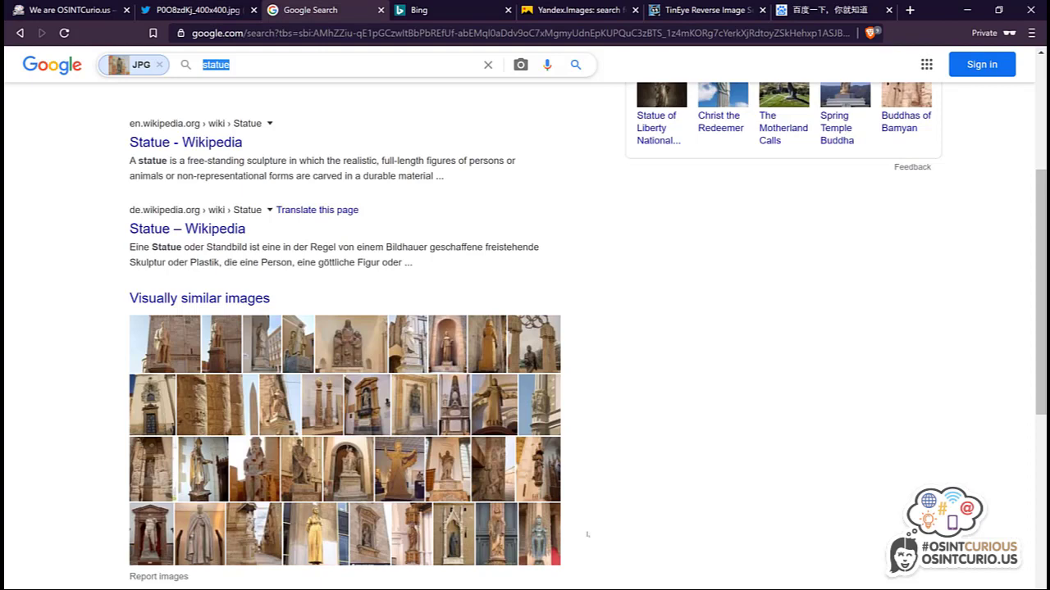
scroll(587, 535, "down", 4)
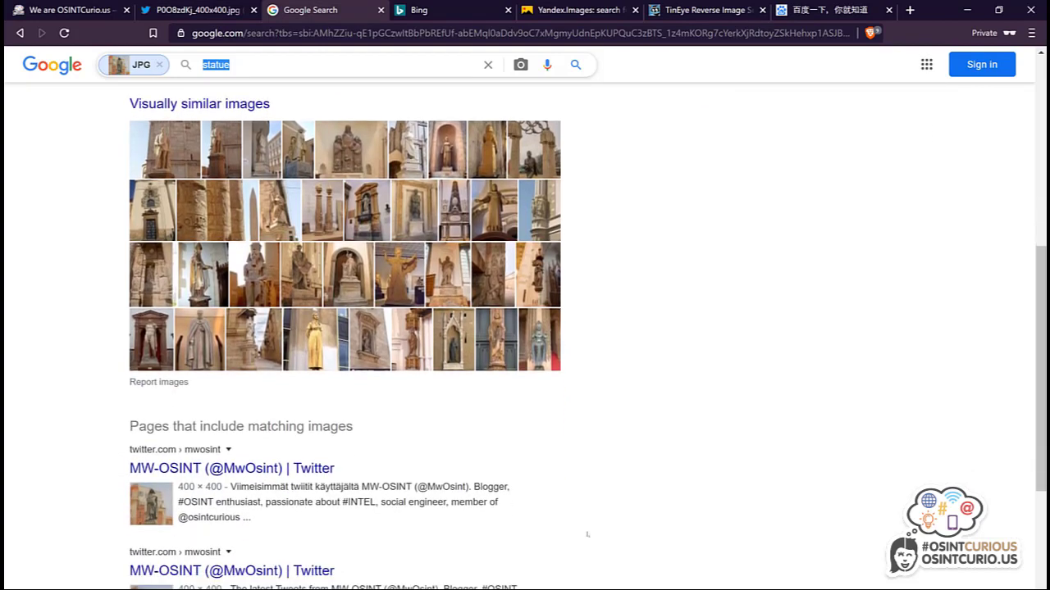
left_click_drag(123, 337, 361, 339)
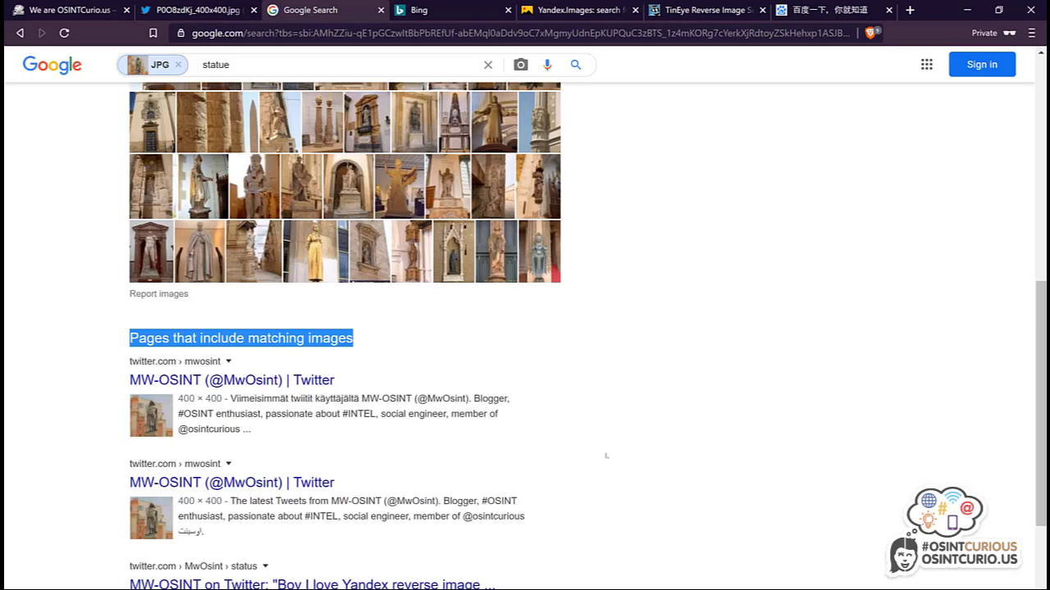
scroll(606, 455, "down", 3)
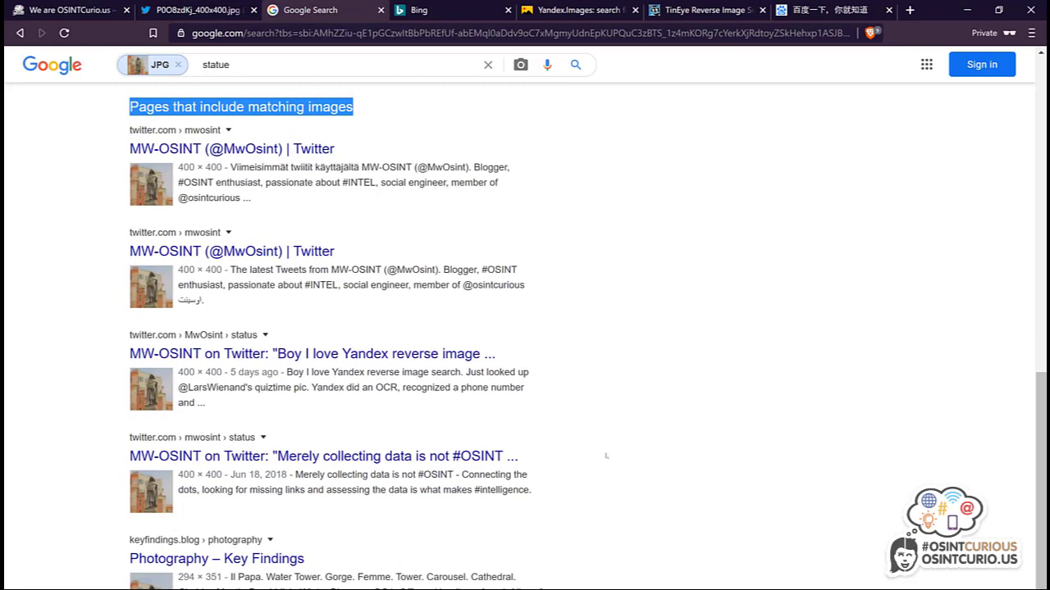
scroll(606, 455, "up", 5)
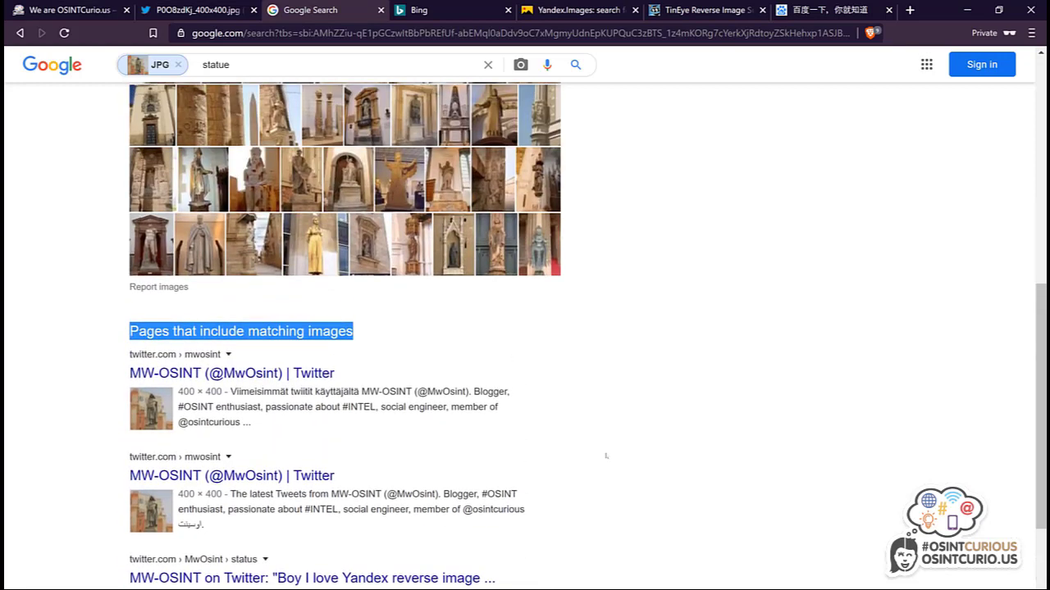
scroll(606, 456, "up", 2)
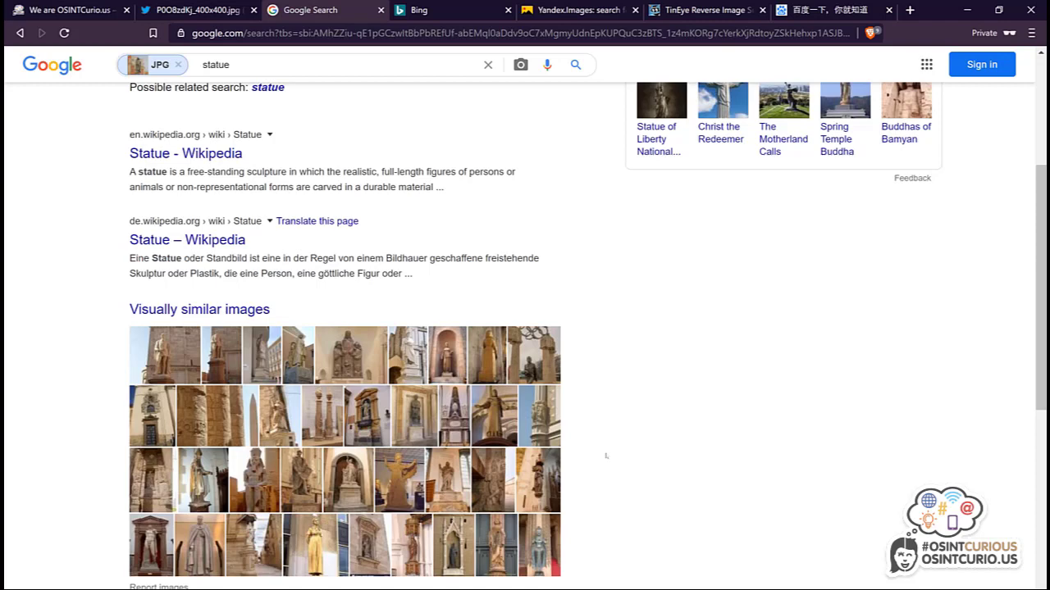
Step: Replace the keyword of the Google image search with "rome" and review the similar images and matching pages
left_click(254, 60)
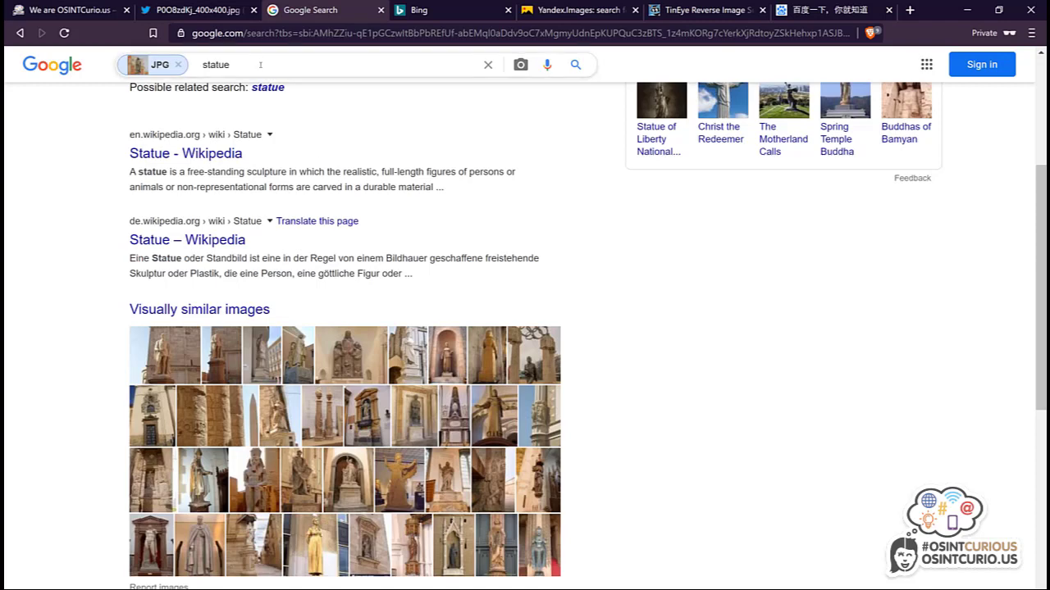
key("BackSpace")
key("BackSpace")
key("BackSpace")
key("BackSpace")
key("BackSpace")
key("BackSpace")
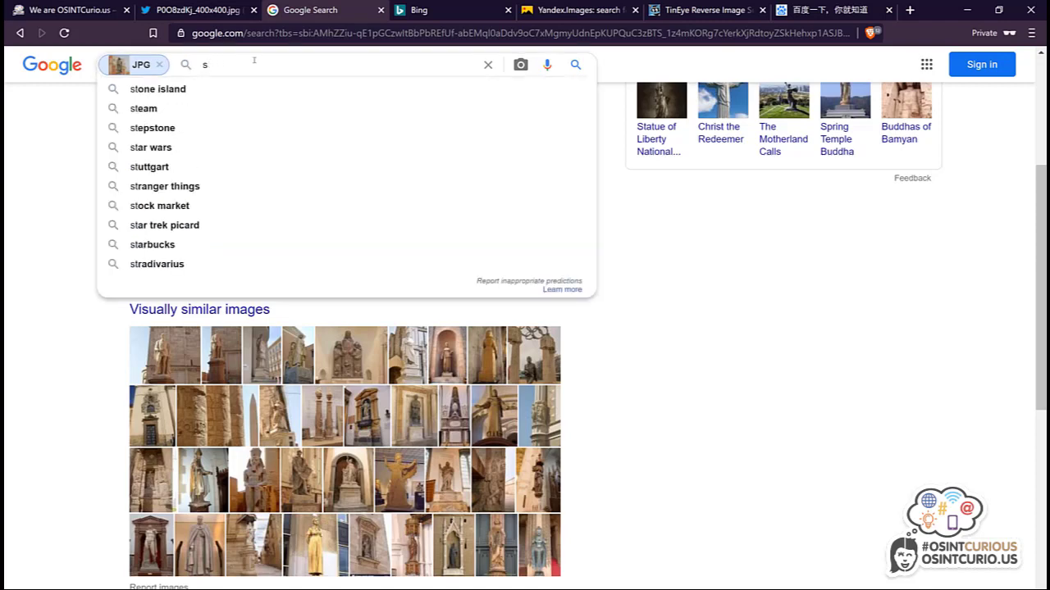
type("rome")
key("Return")
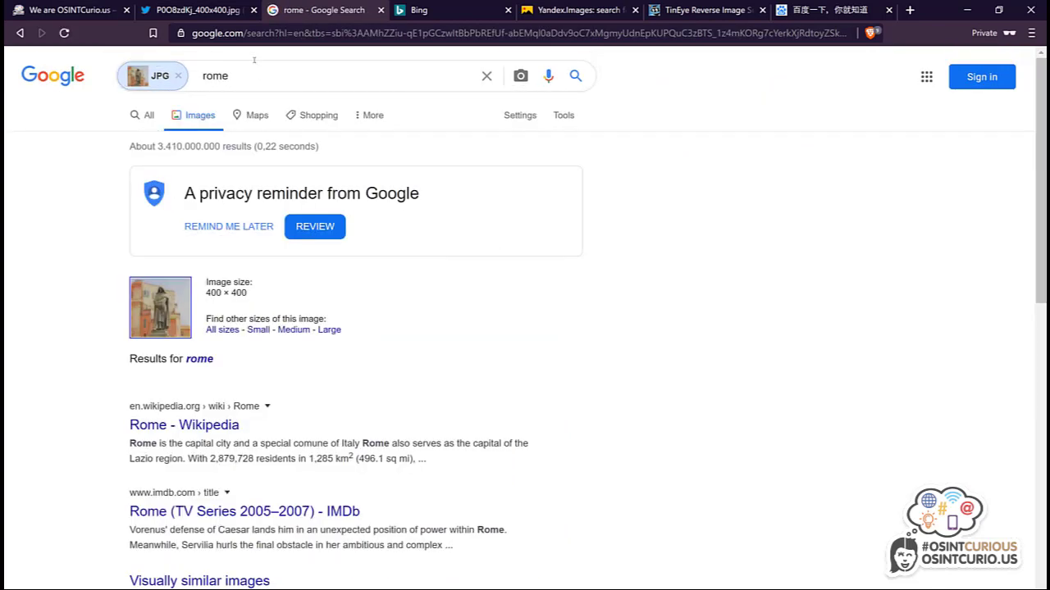
scroll(505, 332, "down", 3)
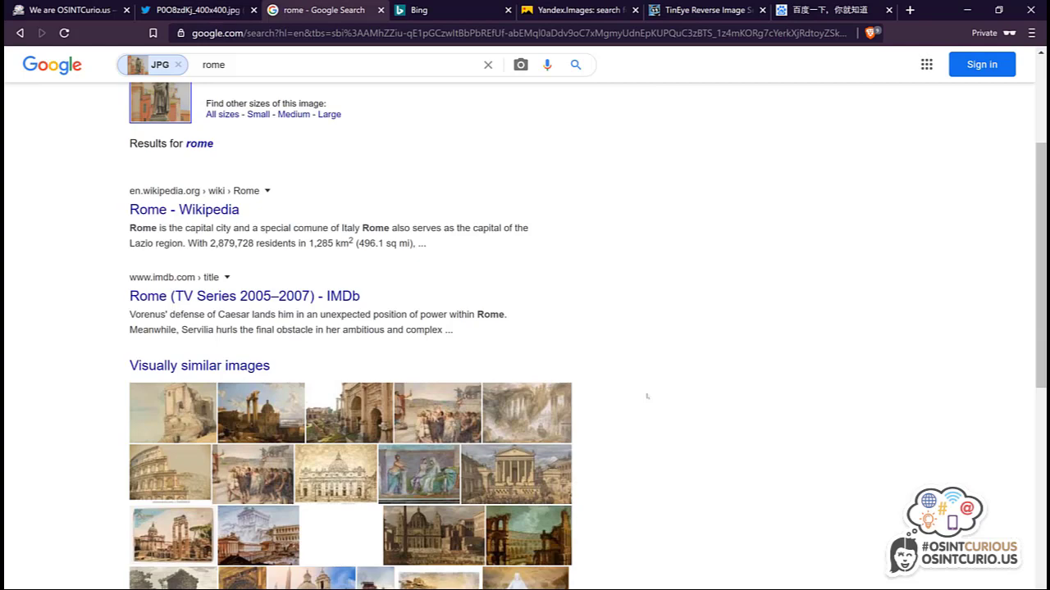
scroll(647, 396, "down", 4)
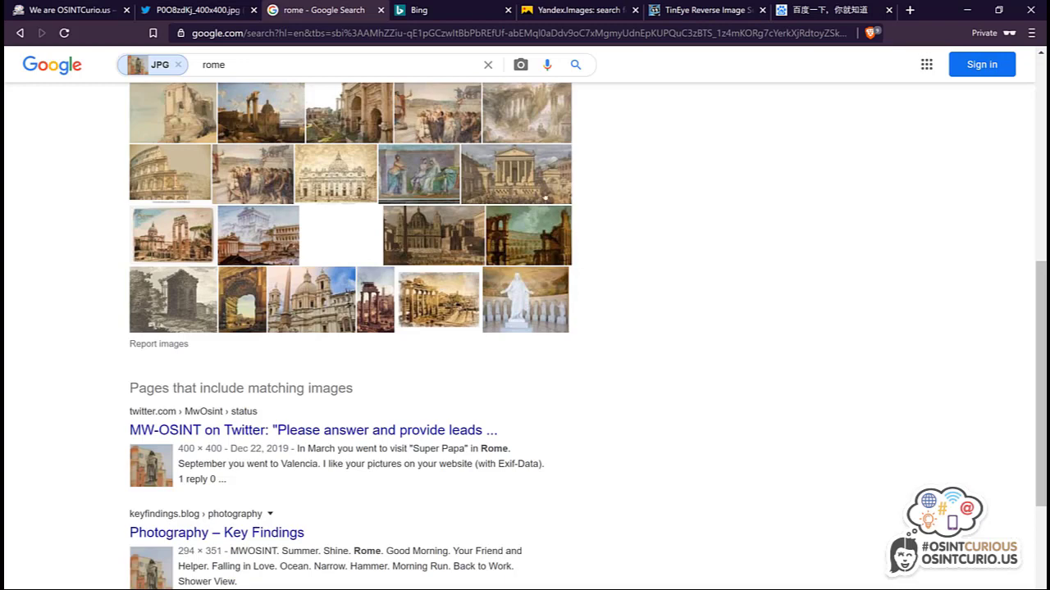
Step: Run a Bing visual search with the copied statue image address, review the similar images and close the results
left_click(450, 11)
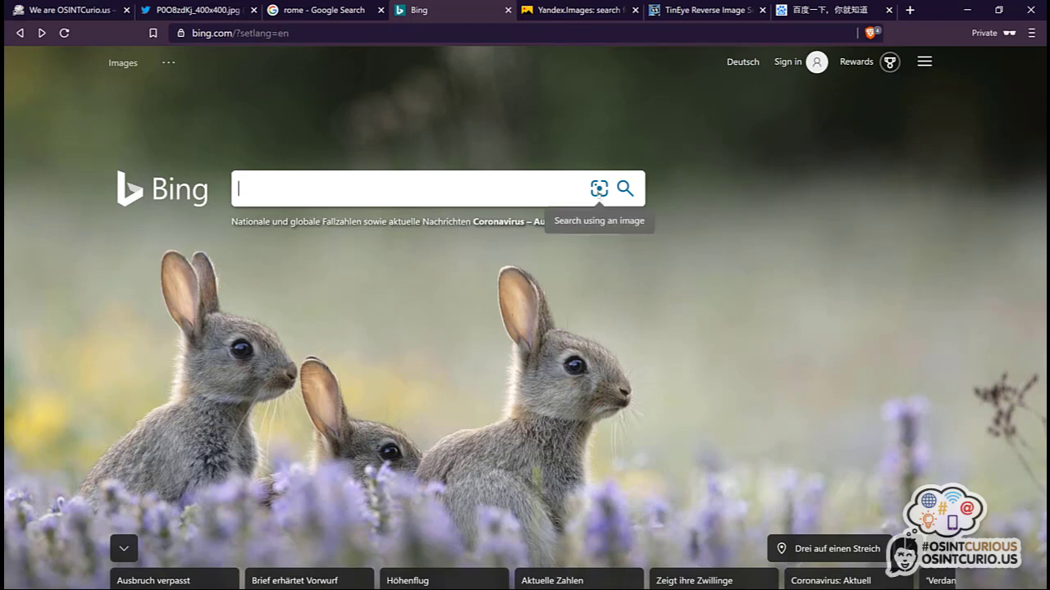
left_click(599, 189)
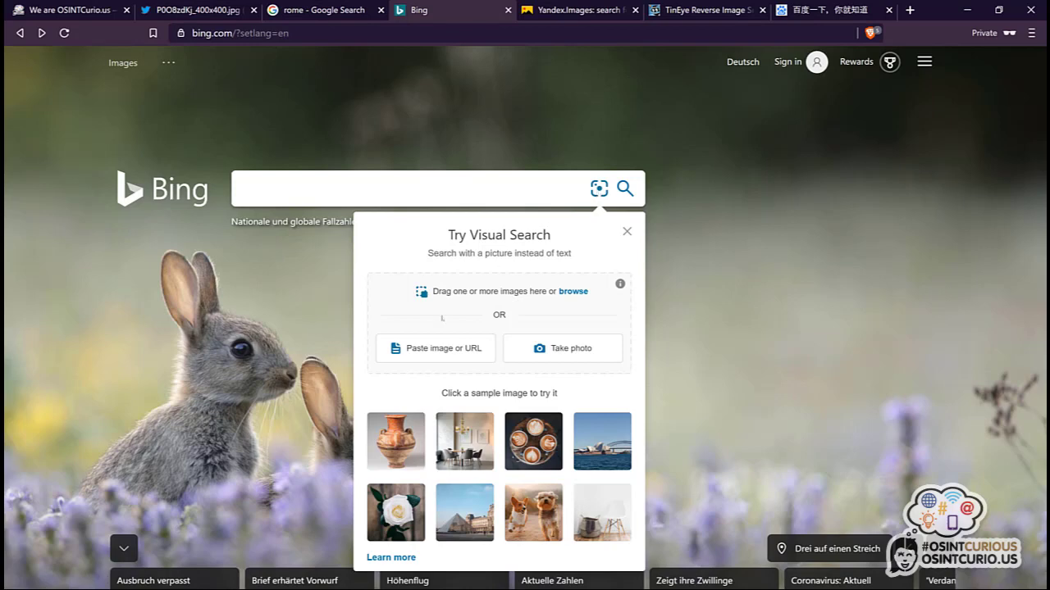
left_click(430, 347)
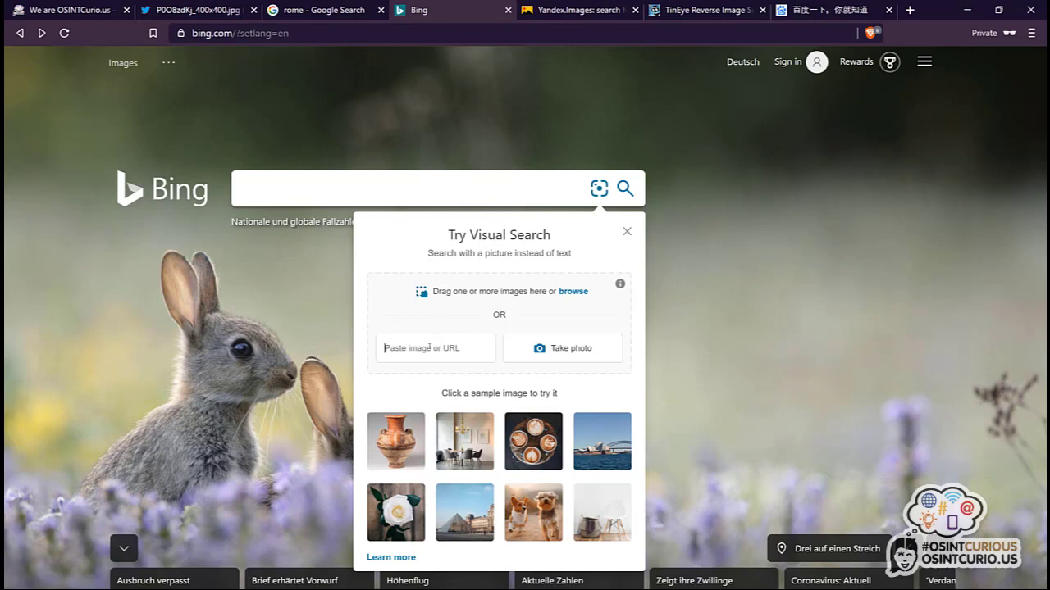
key("ctrl+v")
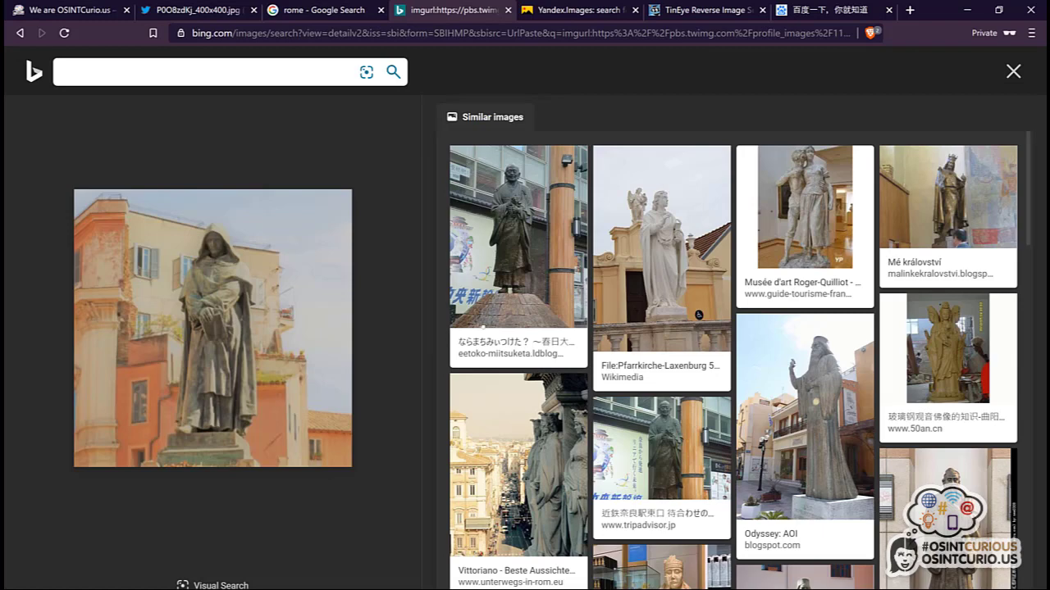
left_click(1013, 71)
Step: Run a Yandex reverse image search with the copied statue image address and review the similar images and suggested descriptions
left_click(557, 11)
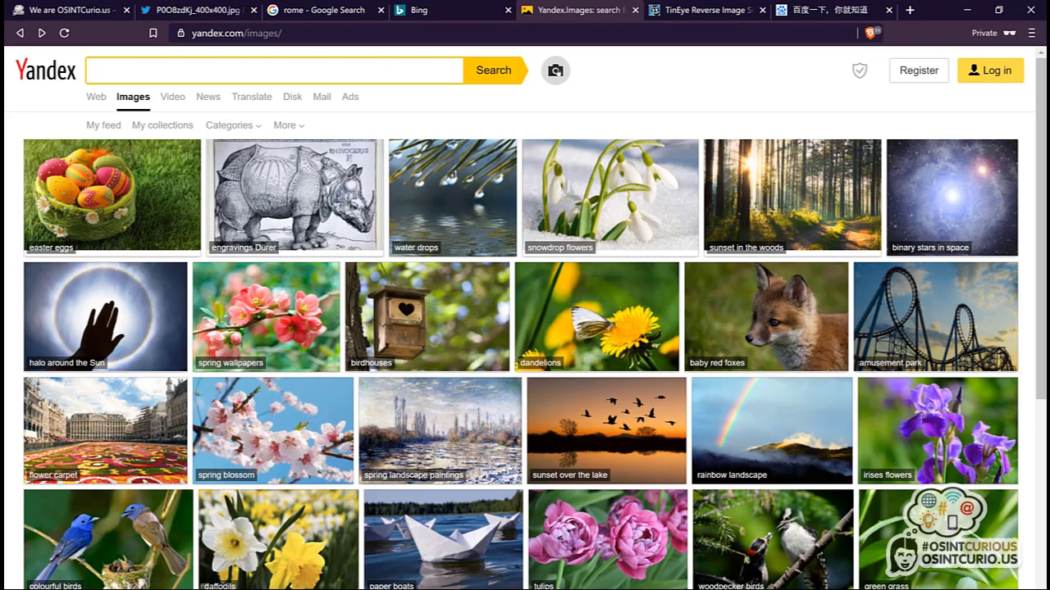
left_click(555, 70)
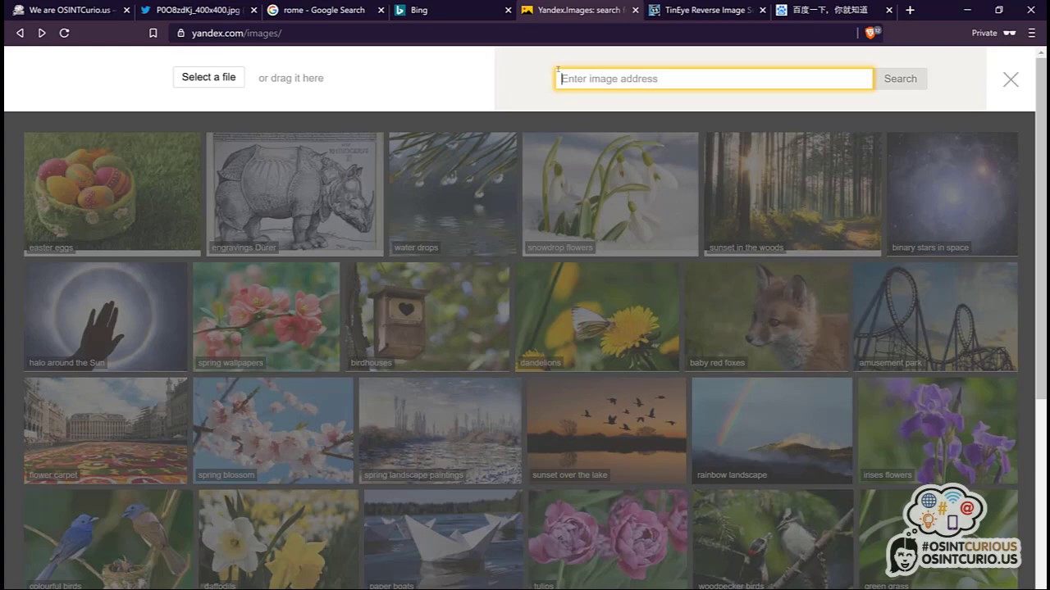
key("ctrl+v")
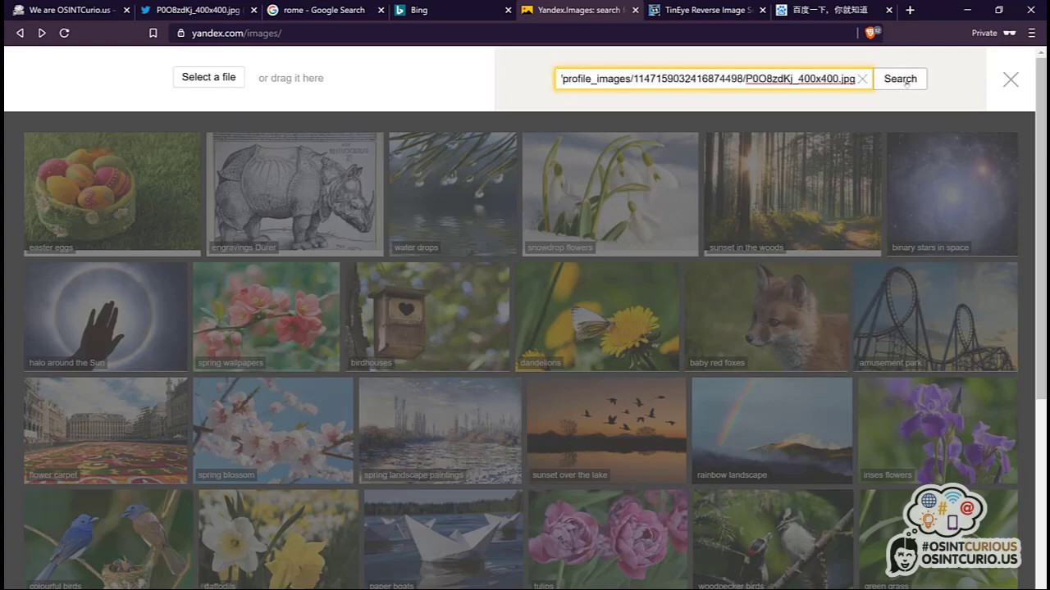
left_click(906, 82)
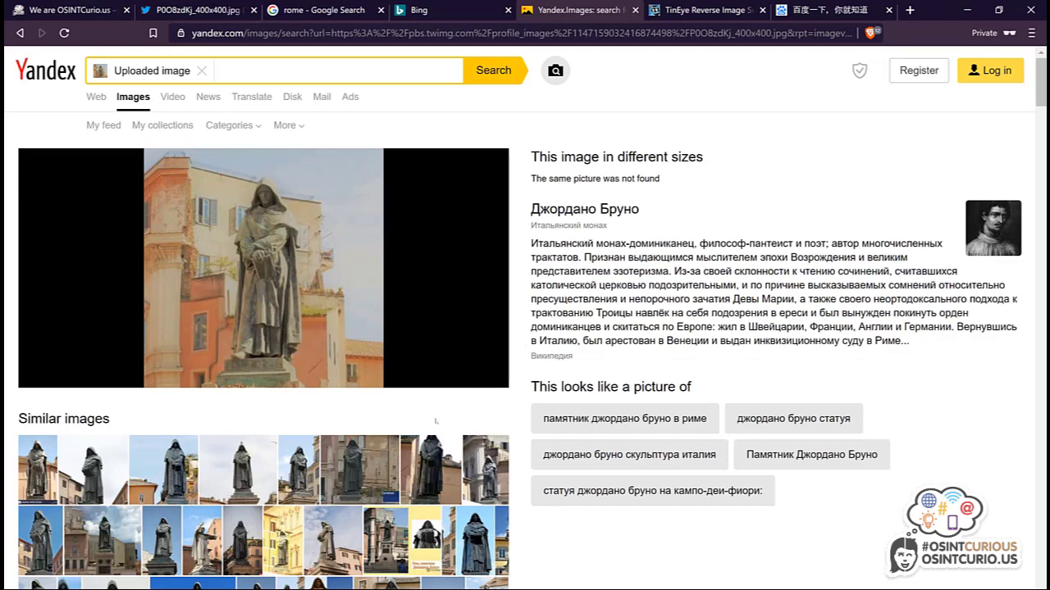
scroll(436, 421, "down", 1)
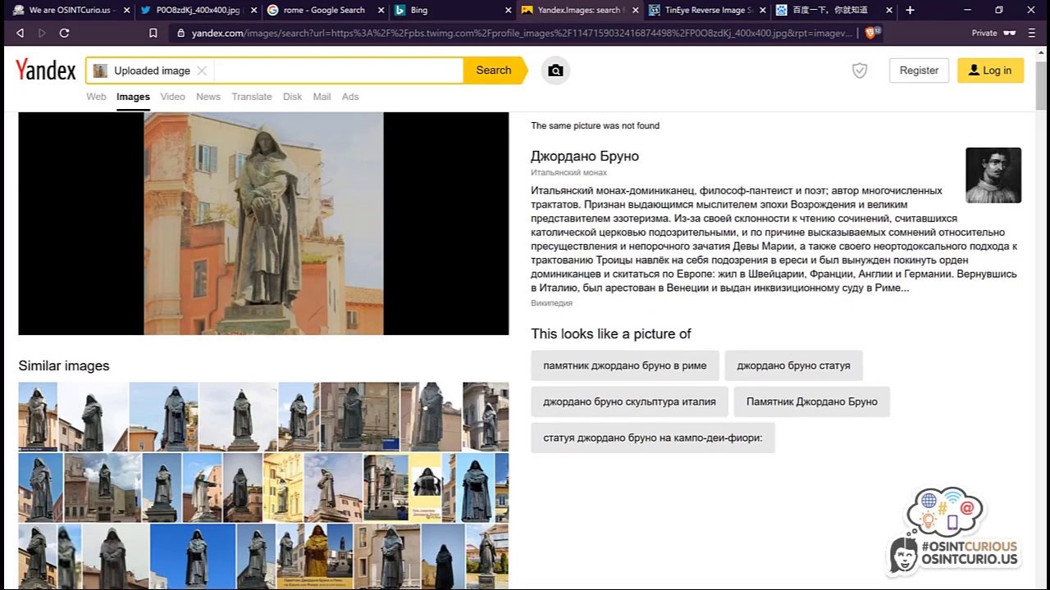
scroll(248, 314, "down", 2)
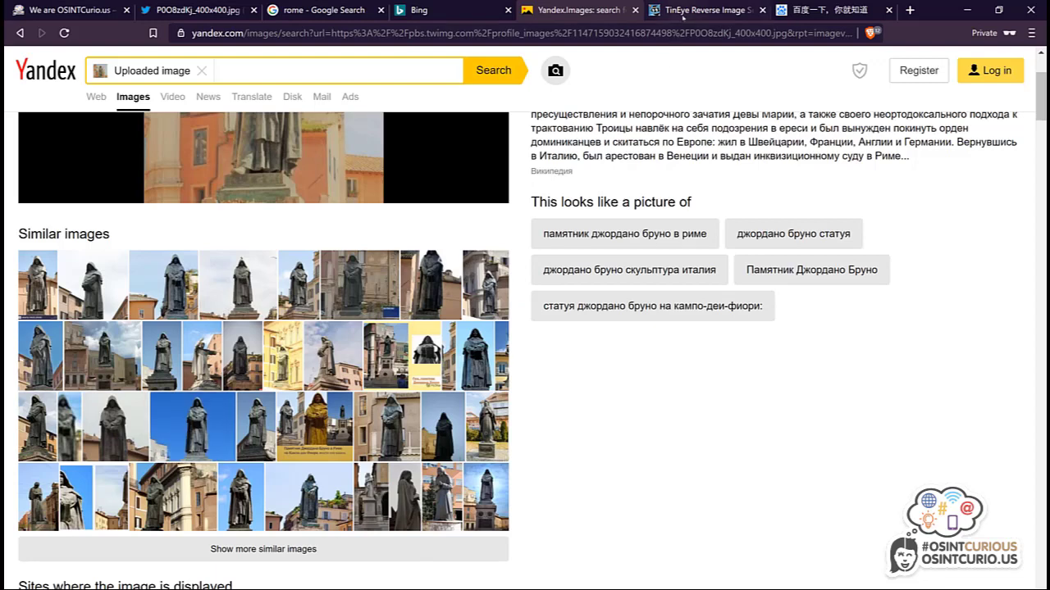
Step: Run a TinEye reverse image search with the copied statue image address, review the results page and close TinEye
left_click(683, 12)
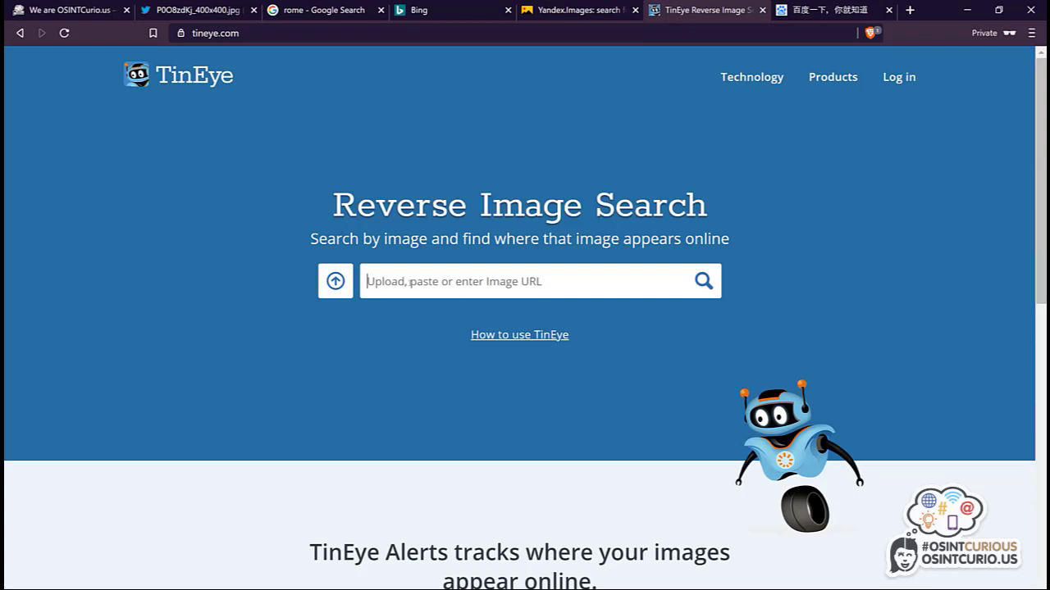
key("ctrl+v")
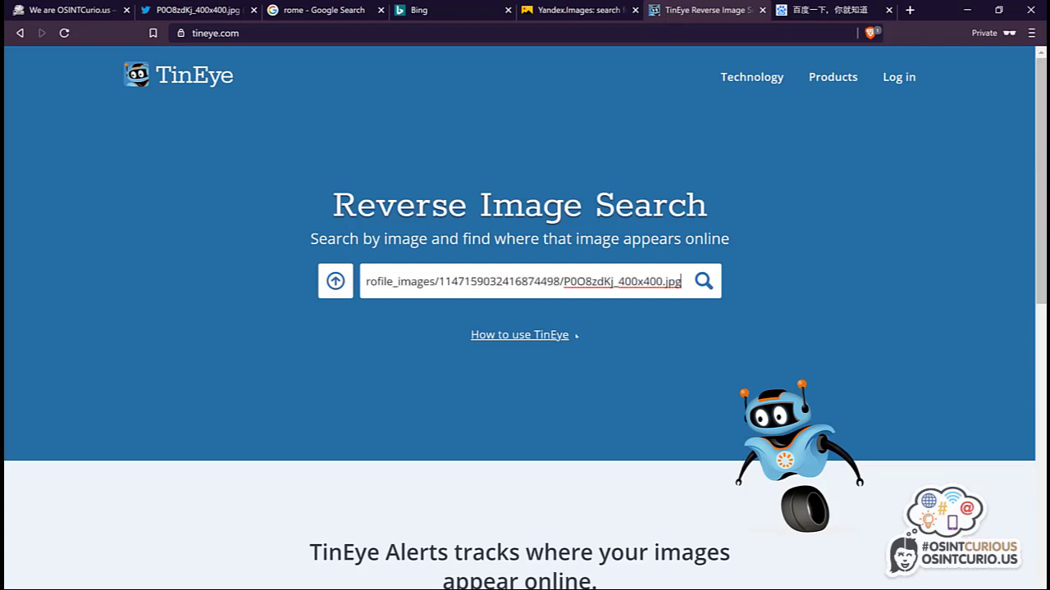
key("Return")
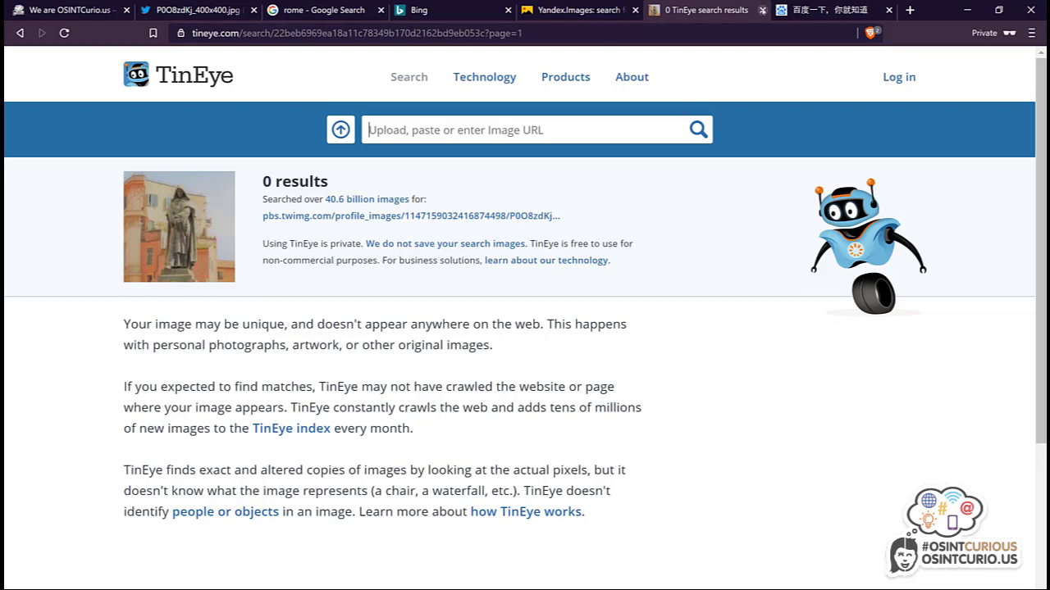
left_click(762, 10)
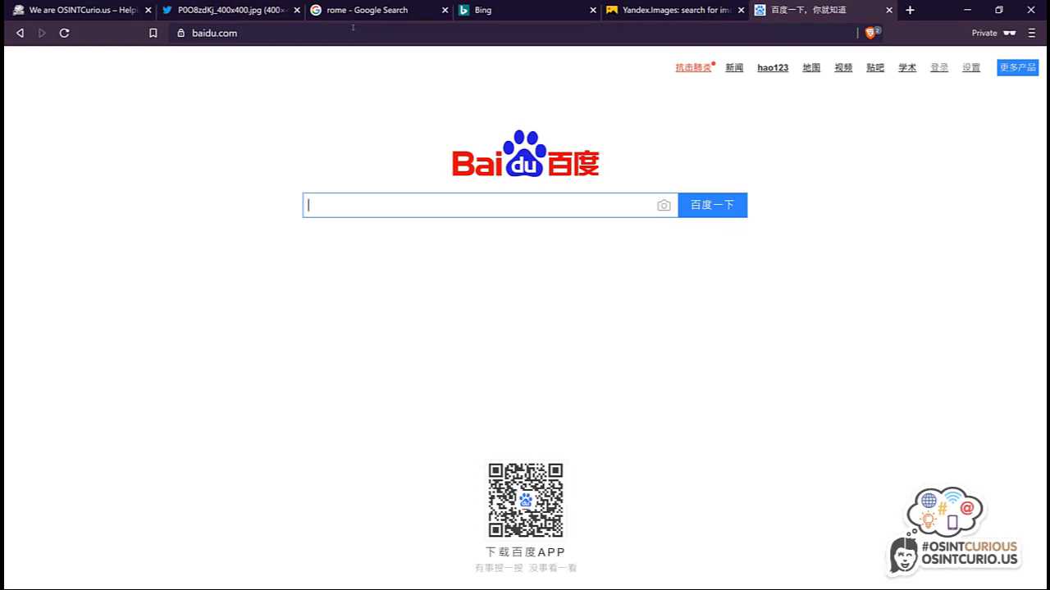
Step: Return from the "rome" image results to the empty Google Images start page
left_click(365, 14)
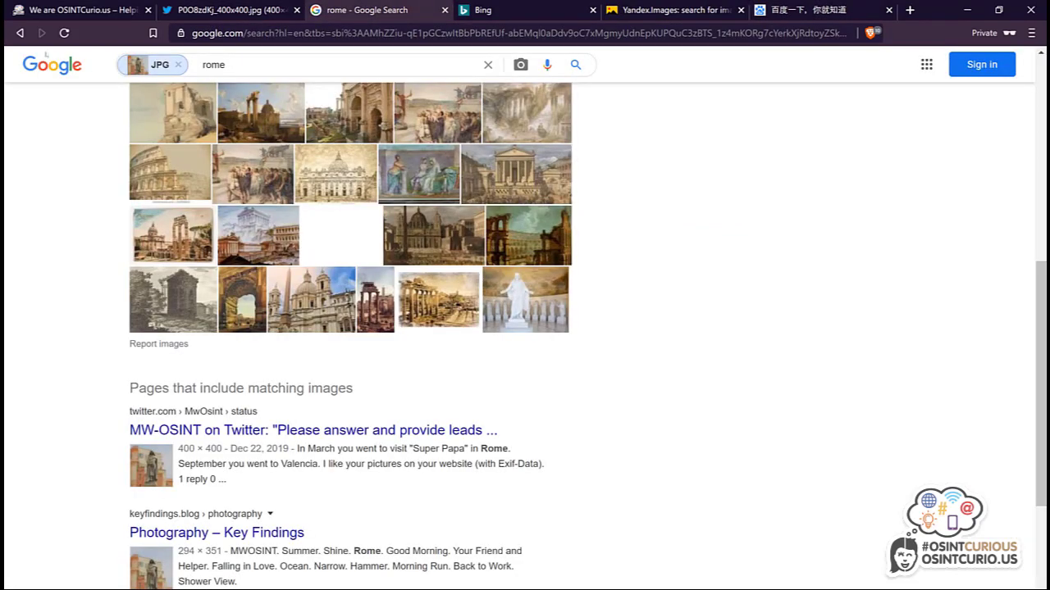
left_click(20, 34)
left_click(20, 34)
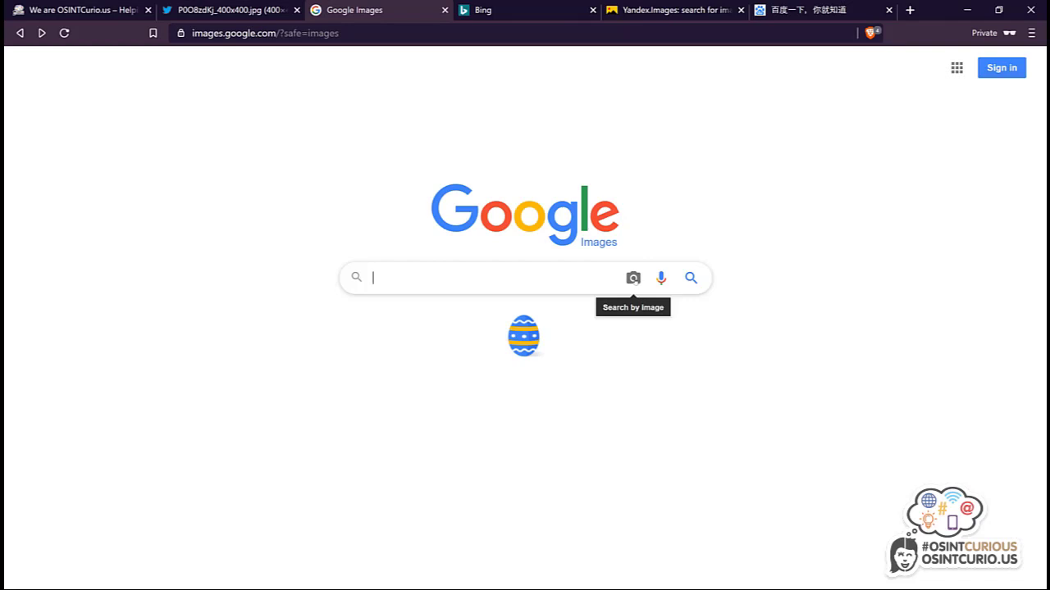
Step: Run a Google reverse image search with the uploaded desktop photo 2020-01-14_15-06-19_300 and review the visually similar images
left_click(632, 278)
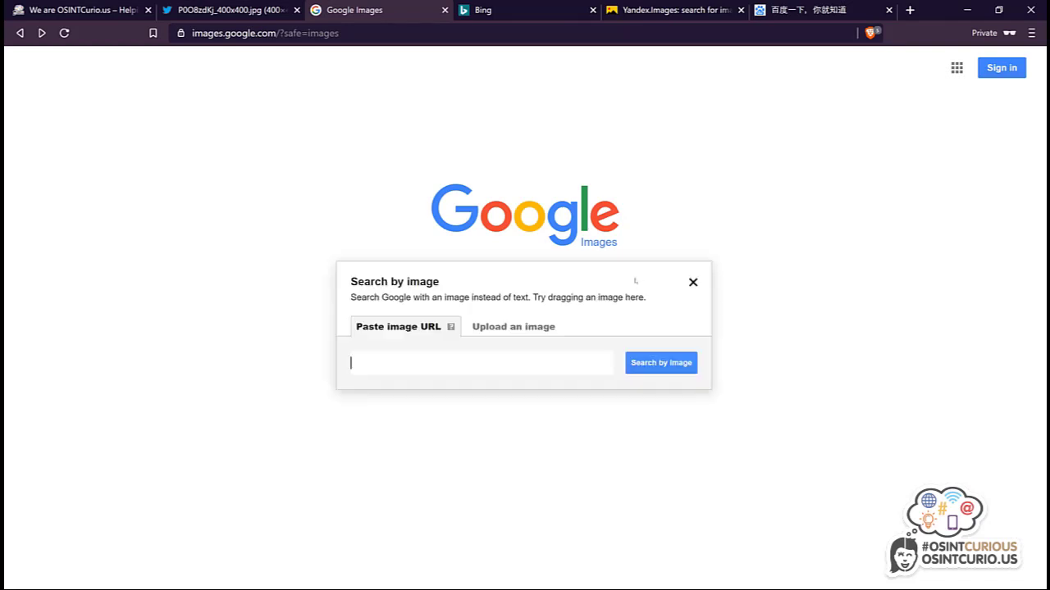
left_click(513, 327)
left_click(377, 364)
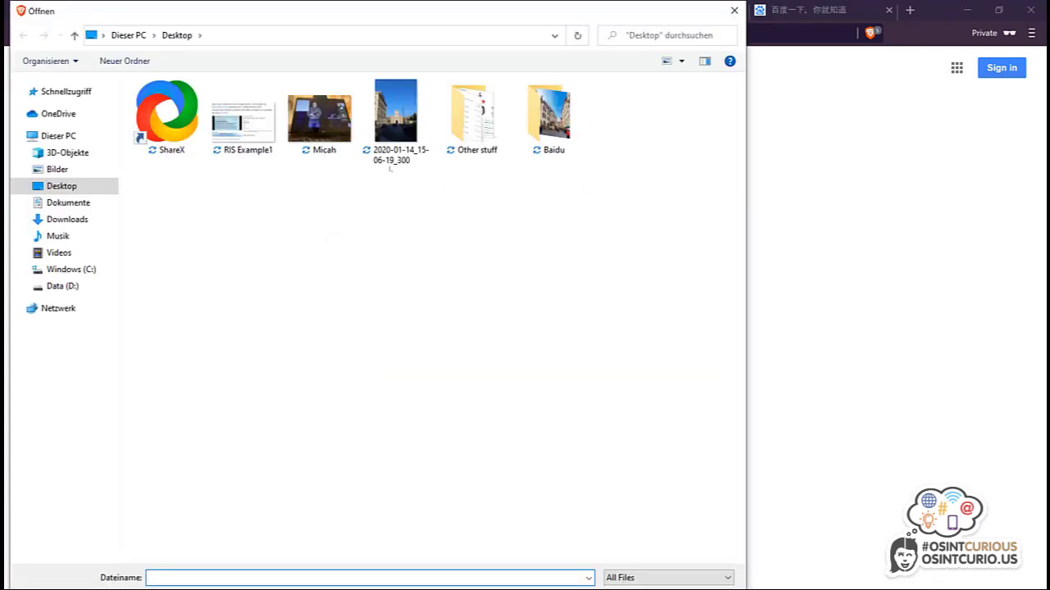
double_click(396, 144)
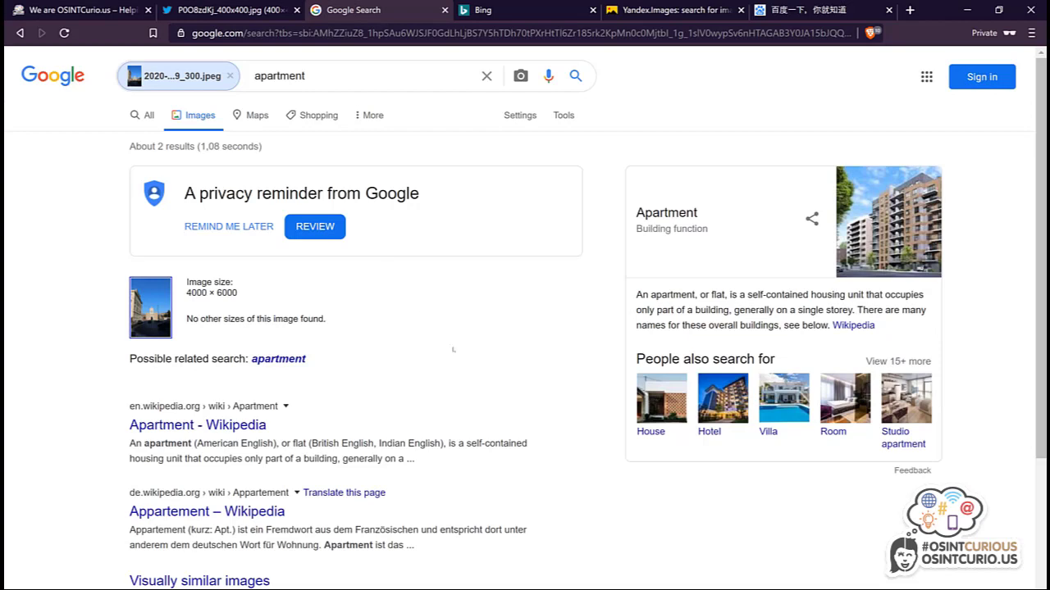
scroll(452, 350, "down", 3)
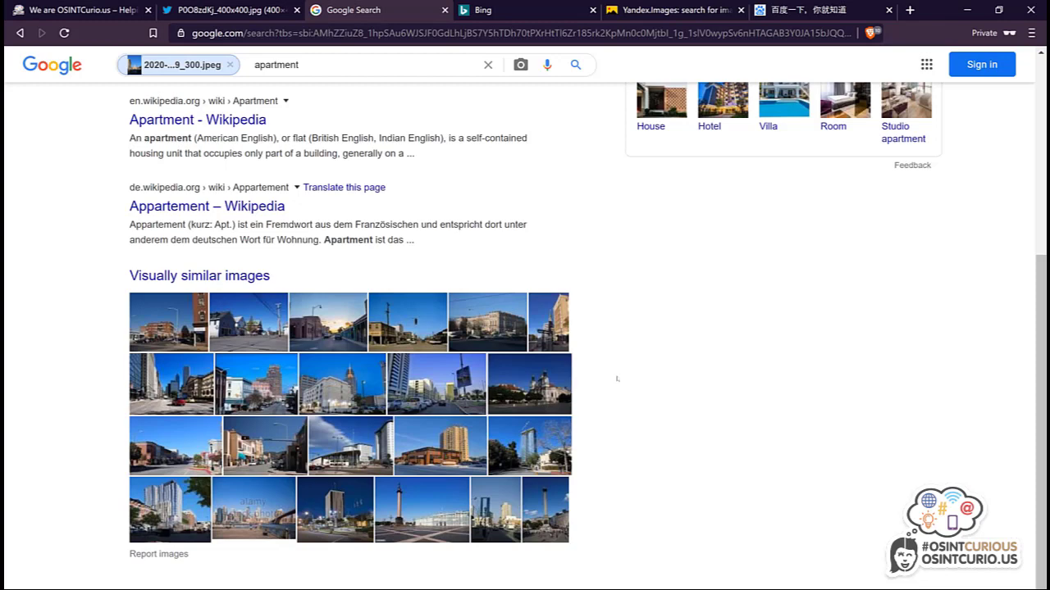
Step: Run a Bing visual search with the uploaded desktop photo 2020-01-14_15-06-19_300
left_click(499, 10)
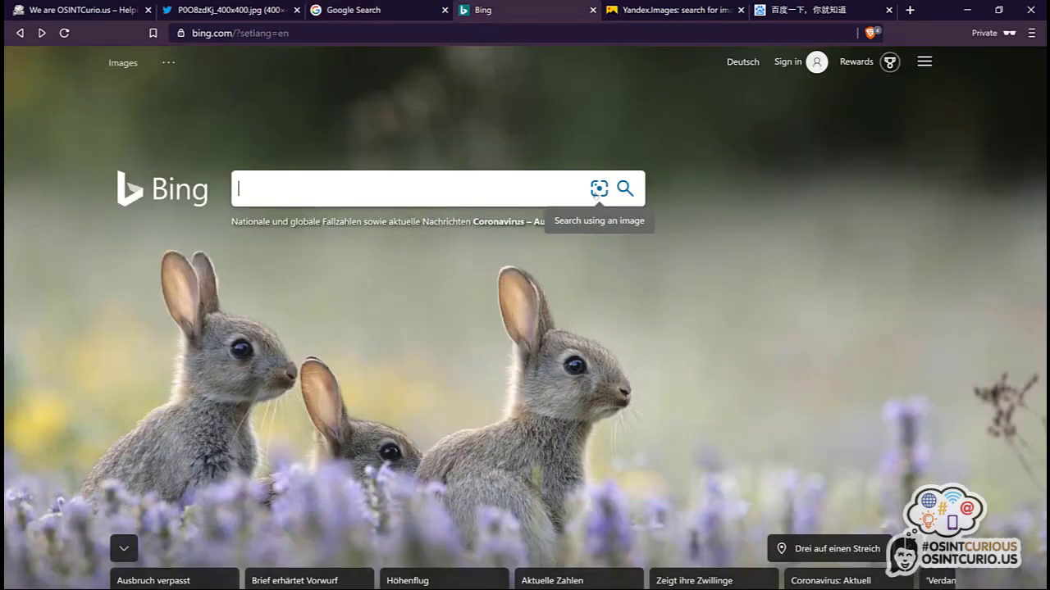
left_click(598, 189)
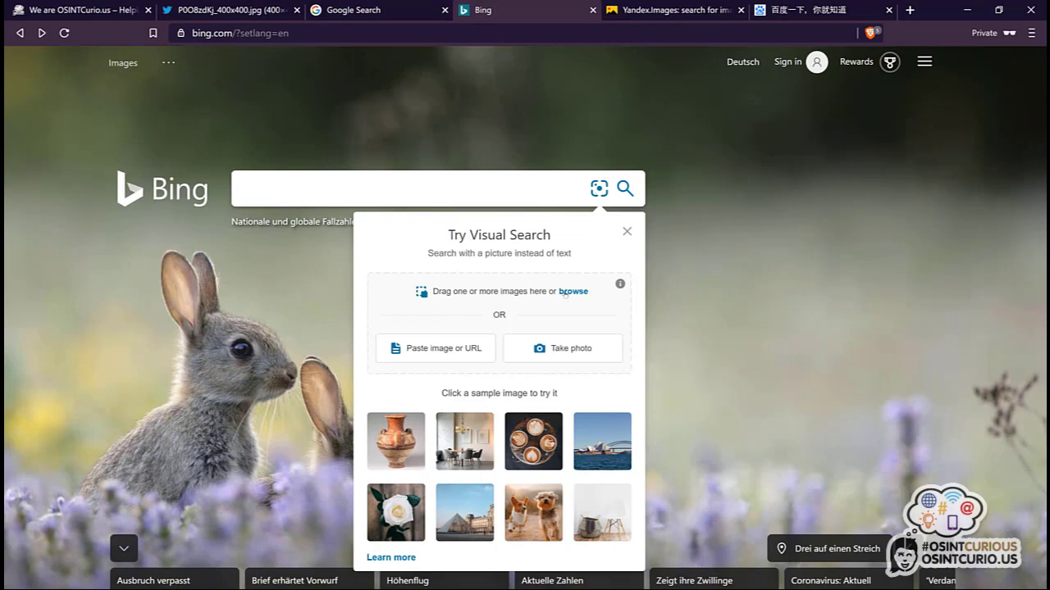
left_click(570, 292)
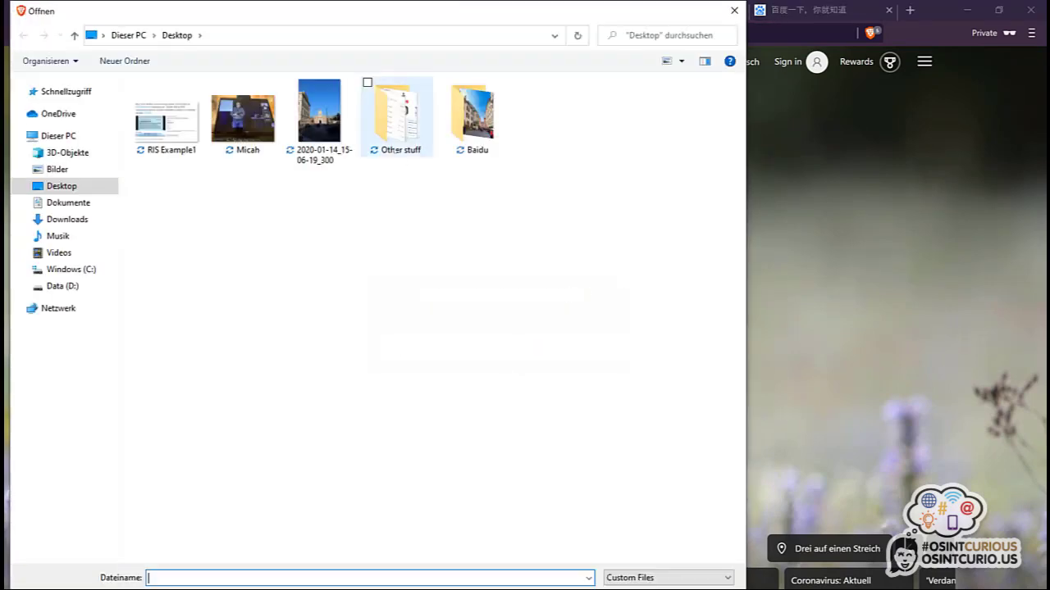
double_click(321, 115)
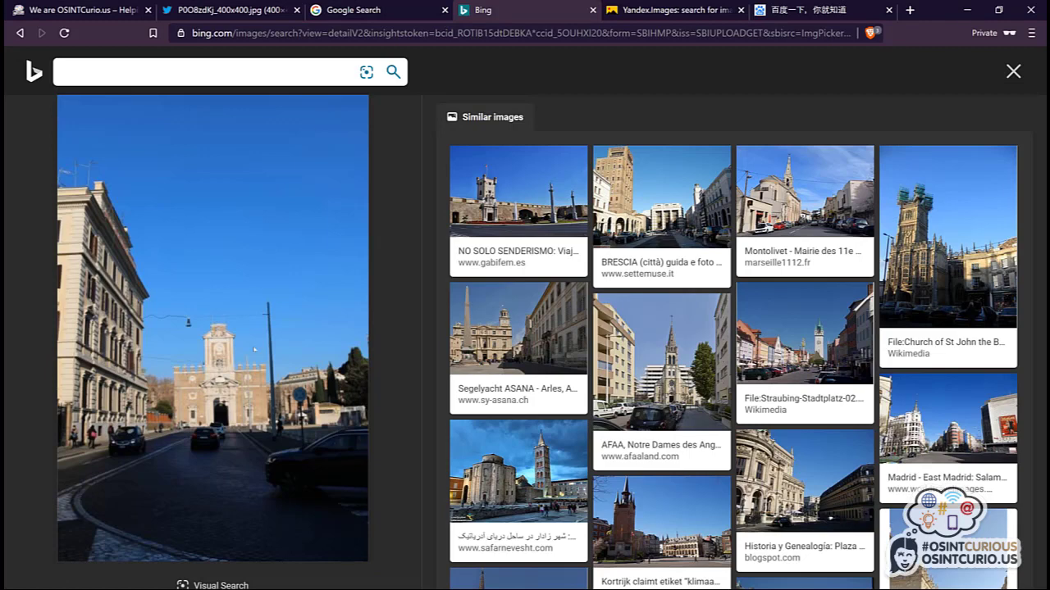
Step: Crop the Bing visual search area tightly around the gate building at the end of the street to refine the similar images
left_click(212, 585)
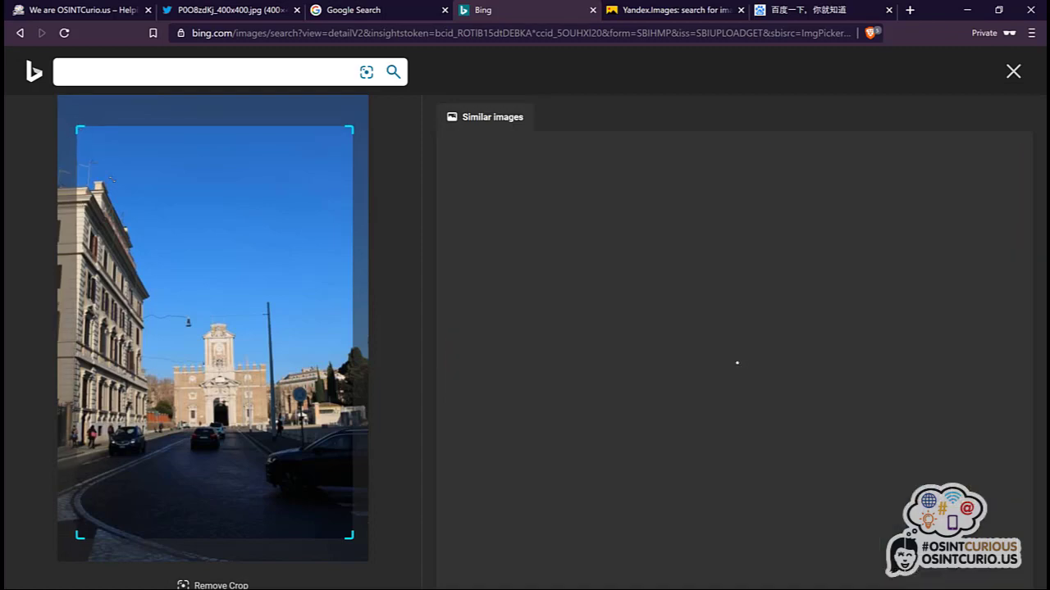
left_click_drag(75, 122, 167, 251)
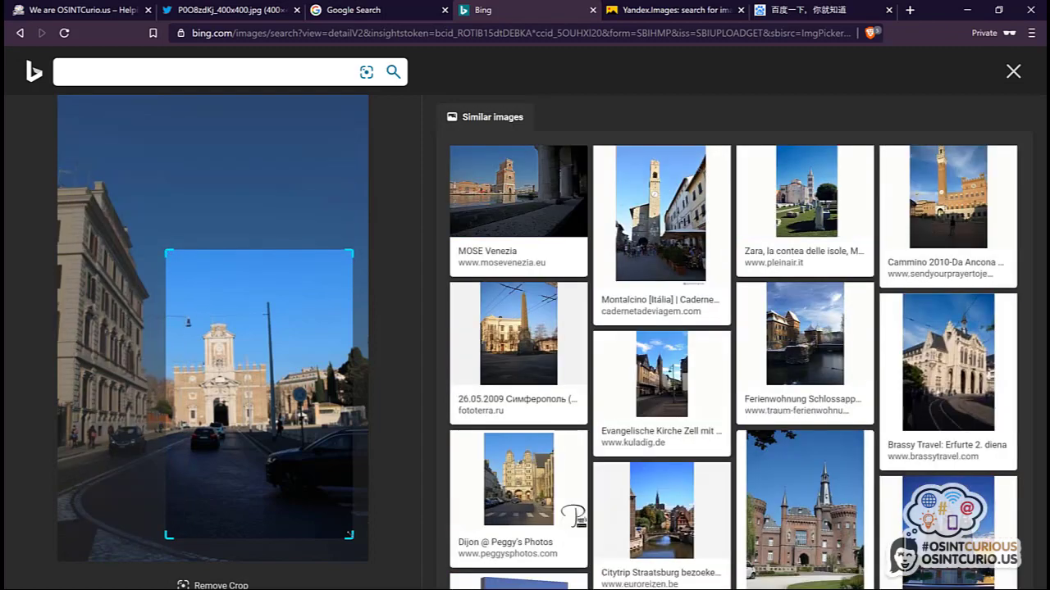
left_click_drag(351, 537, 272, 433)
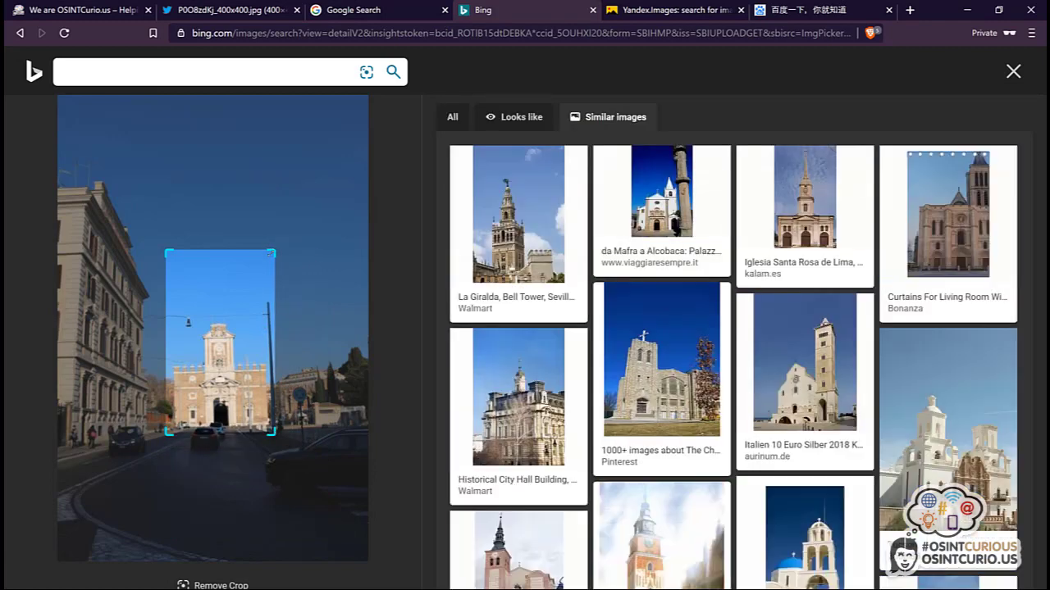
left_click_drag(273, 252, 270, 309)
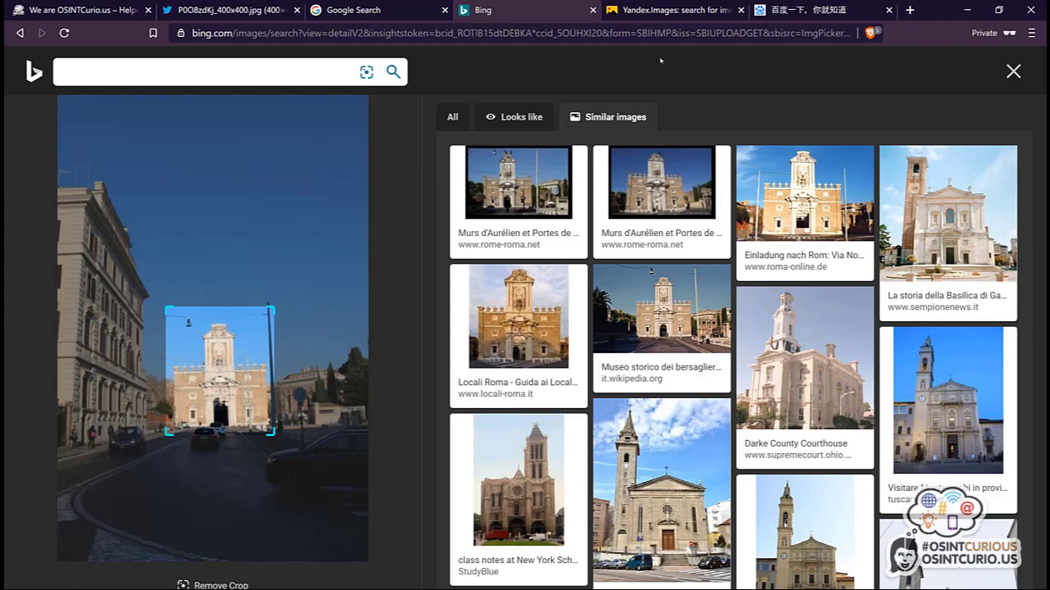
Step: Run a Yandex reverse image search with the uploaded photo 2020-01-14_15-06-19_300 and review the suggested descriptions and similar images
left_click(681, 10)
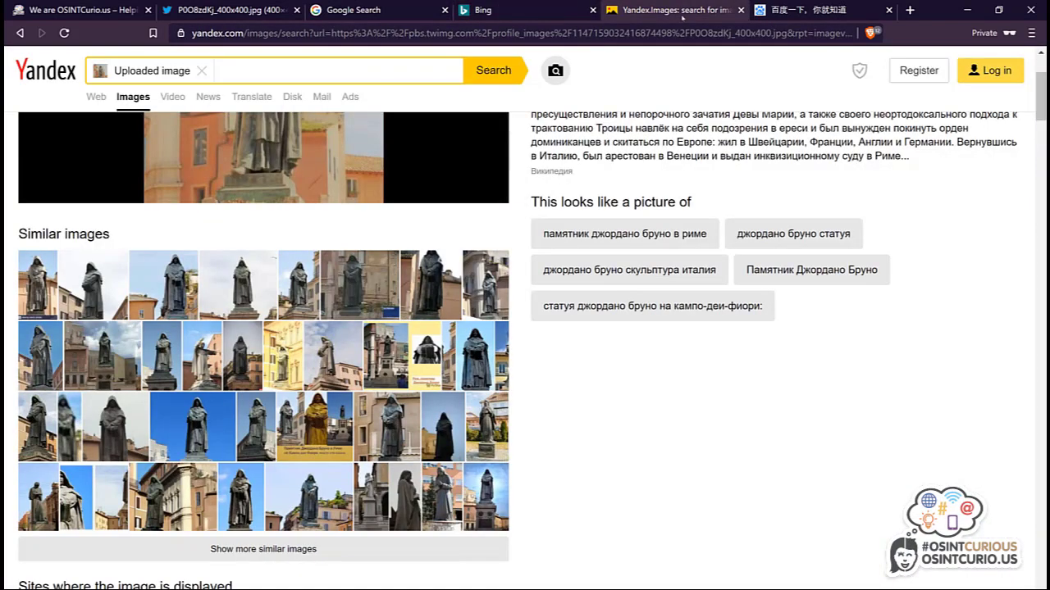
left_click(555, 70)
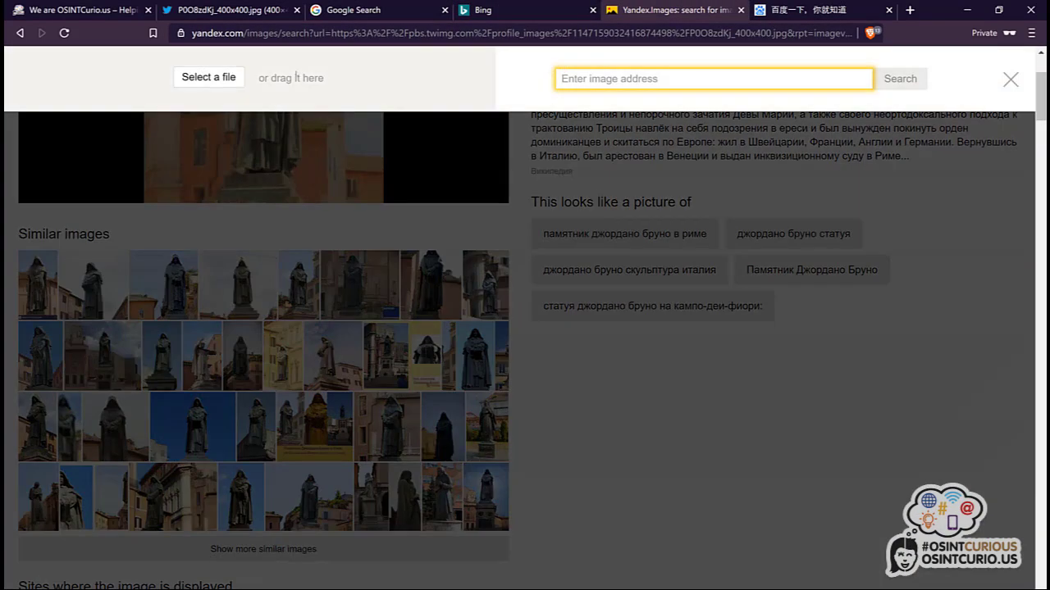
left_click(236, 78)
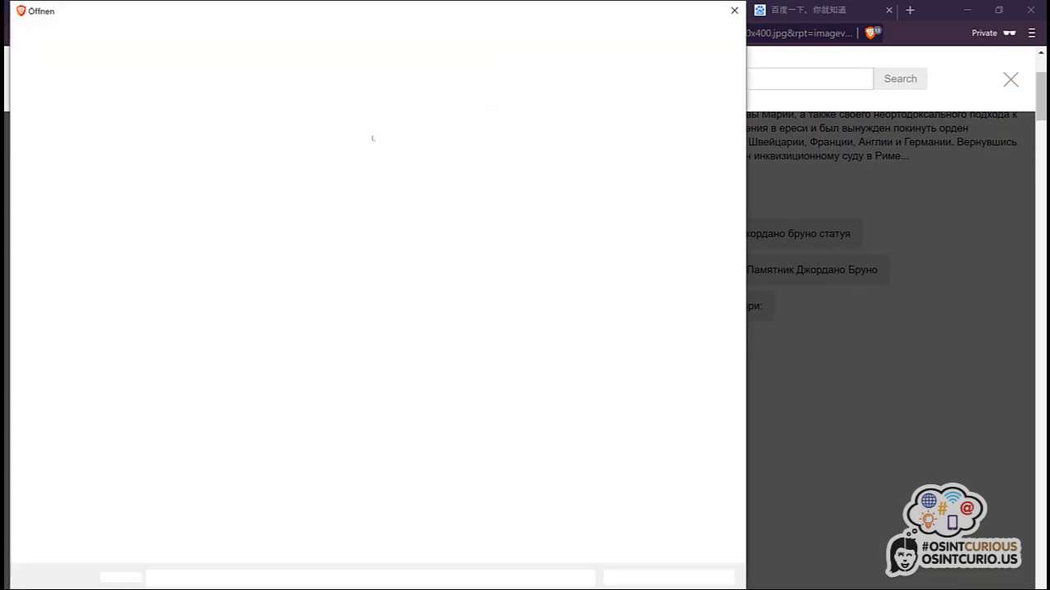
double_click(313, 121)
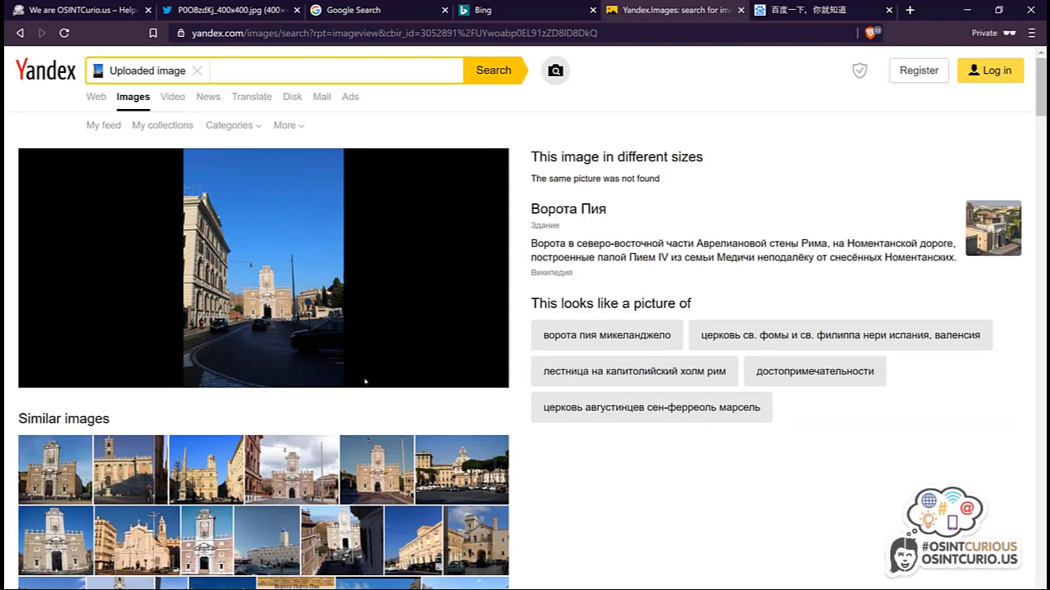
scroll(365, 380, "down", 2)
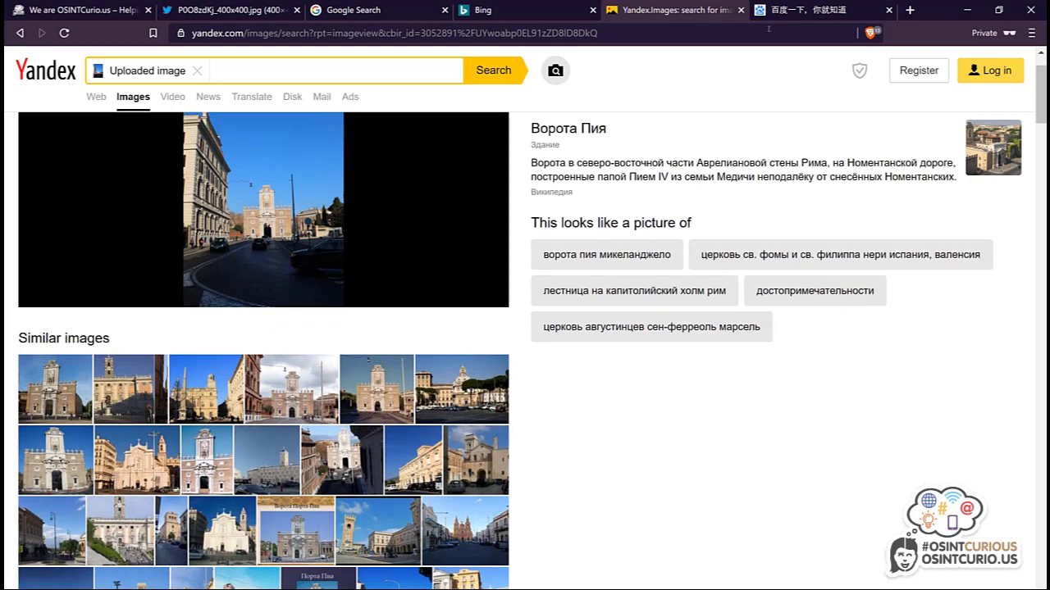
Step: Open the search-by-image upload options on Baidu
left_click(799, 10)
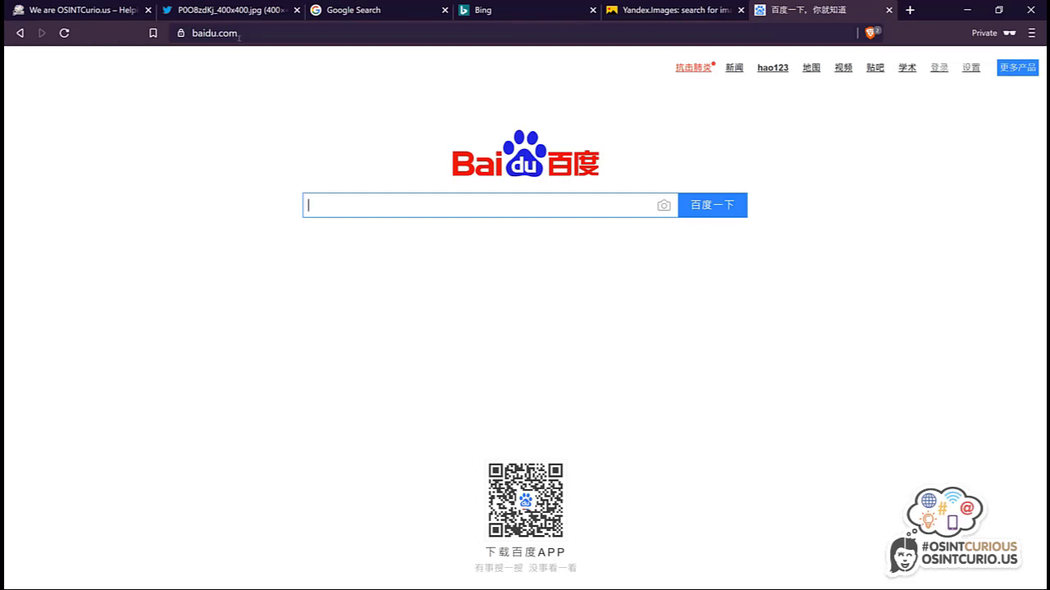
left_click(662, 206)
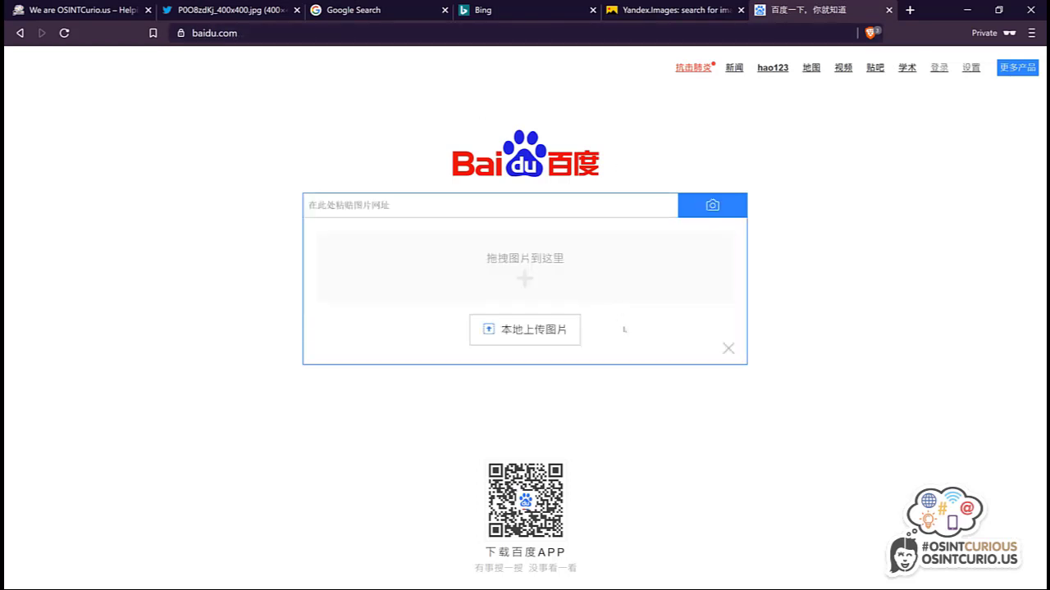